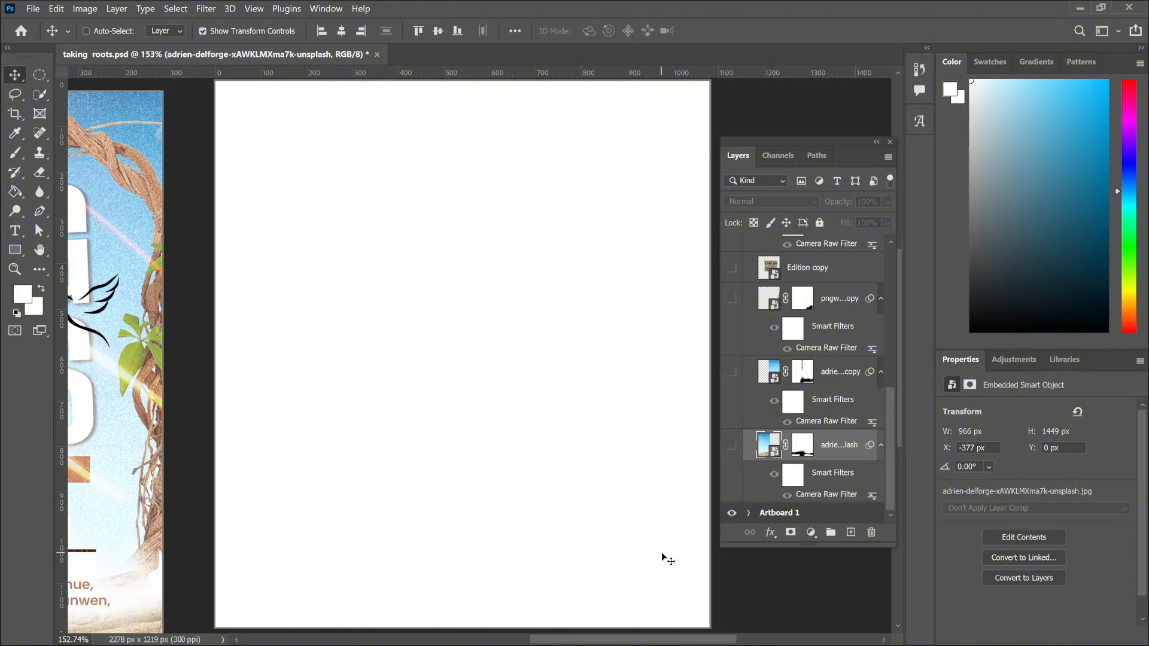
- Look at the original desert and sky photo in the image viewer, and return to the Photoshop document
mouse_move(689, 640)
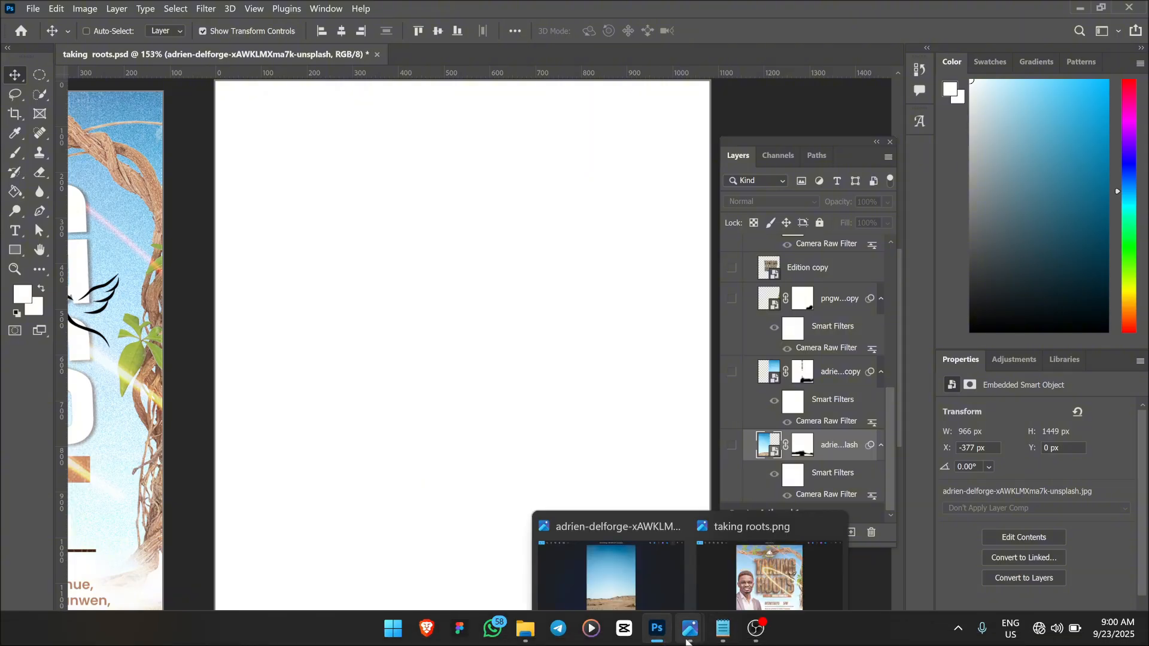
click(635, 567)
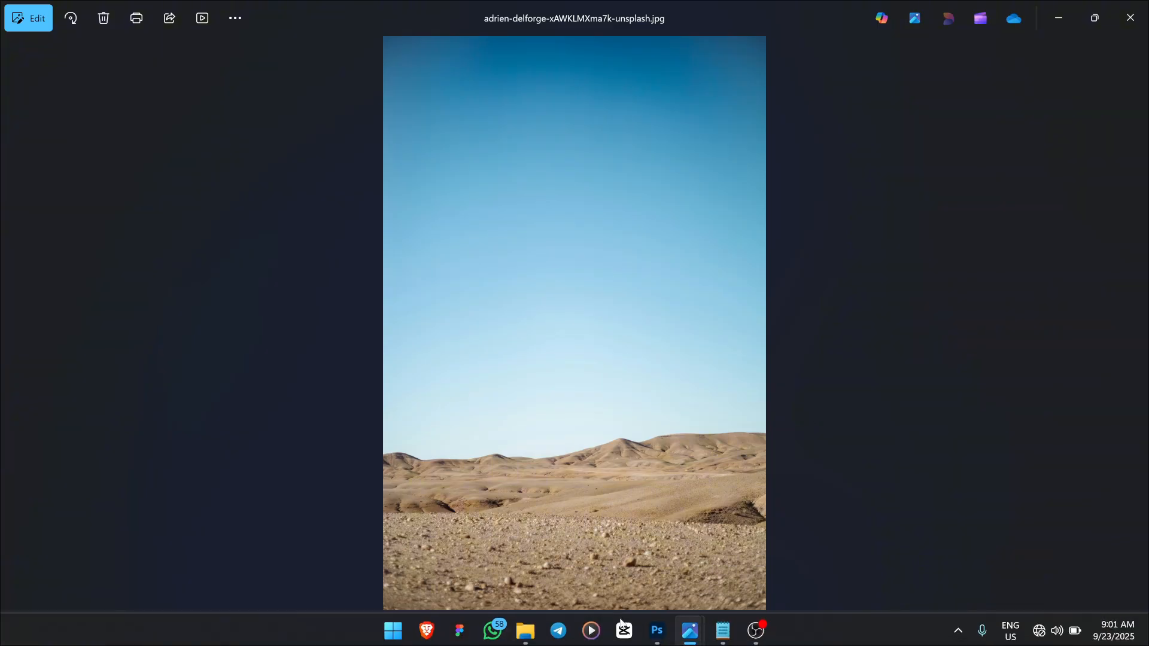
click(658, 634)
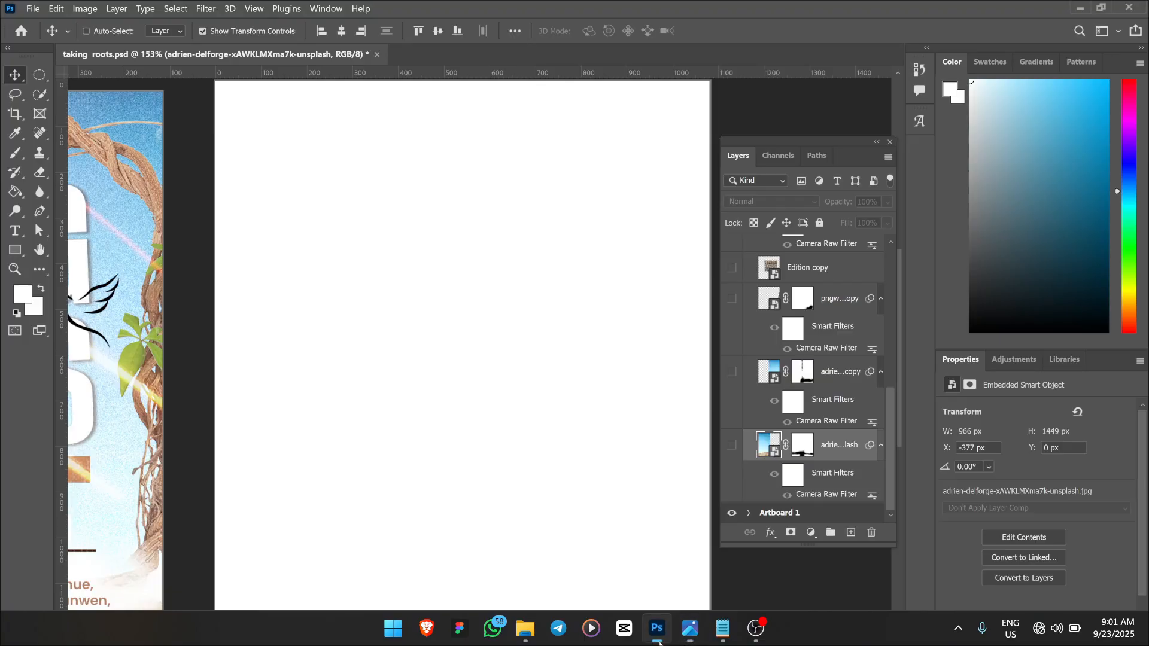
- Show the base desert sky layer and its copy in the artboard copy, and clear the layer selection
click(732, 446)
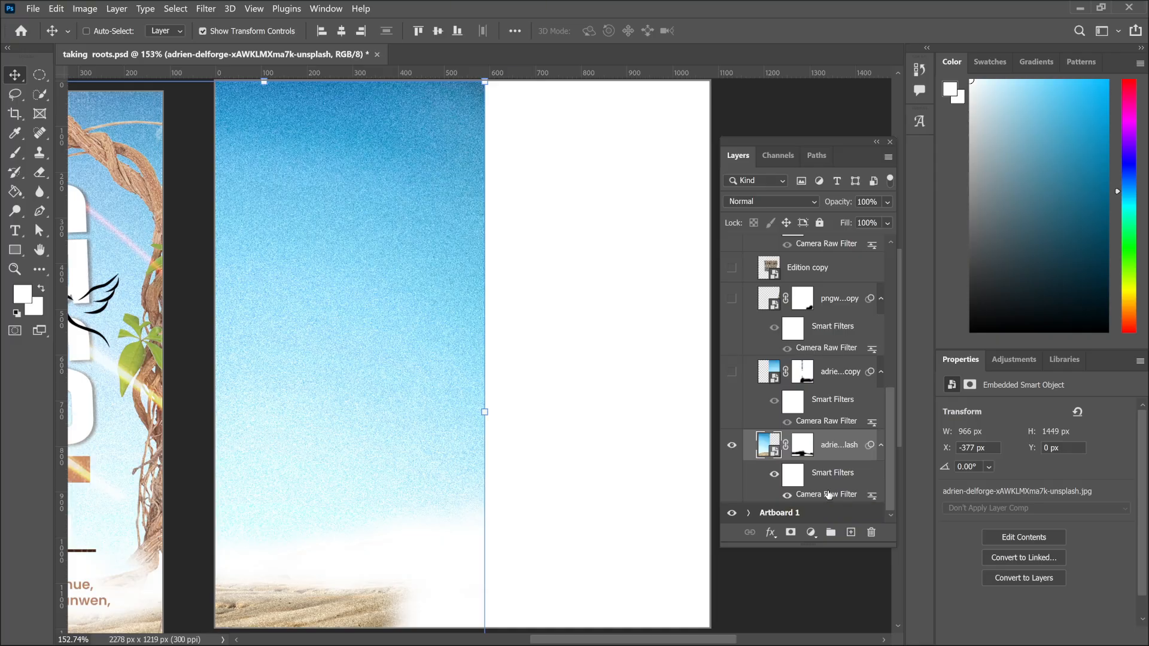
click(740, 371)
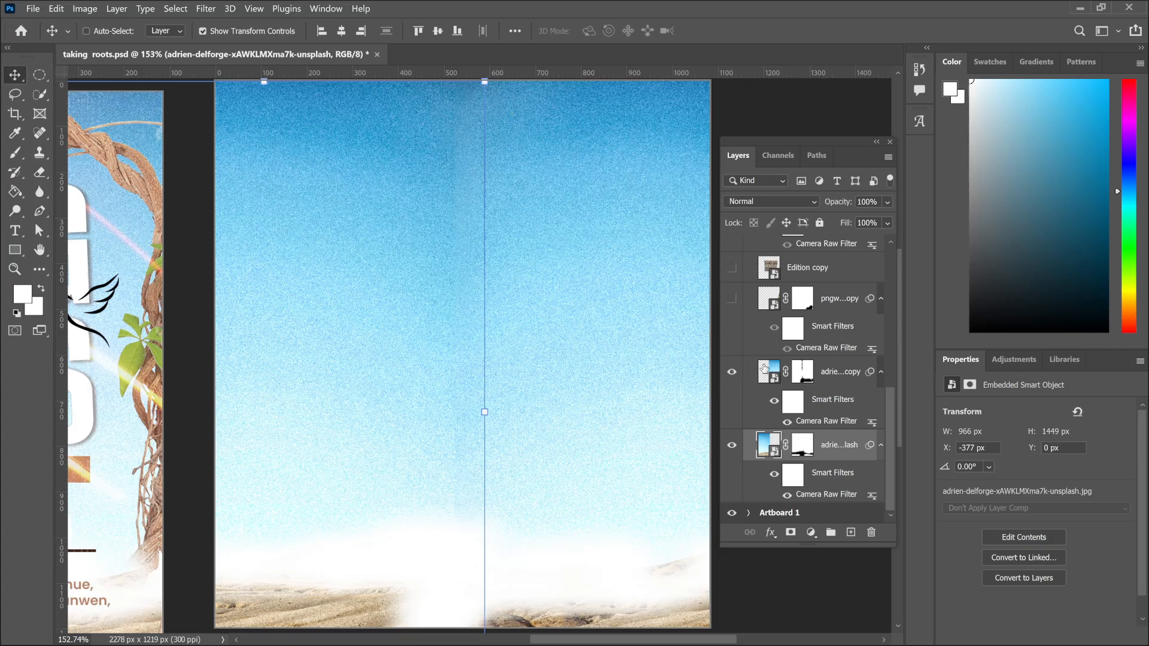
click(95, 33)
click(781, 570)
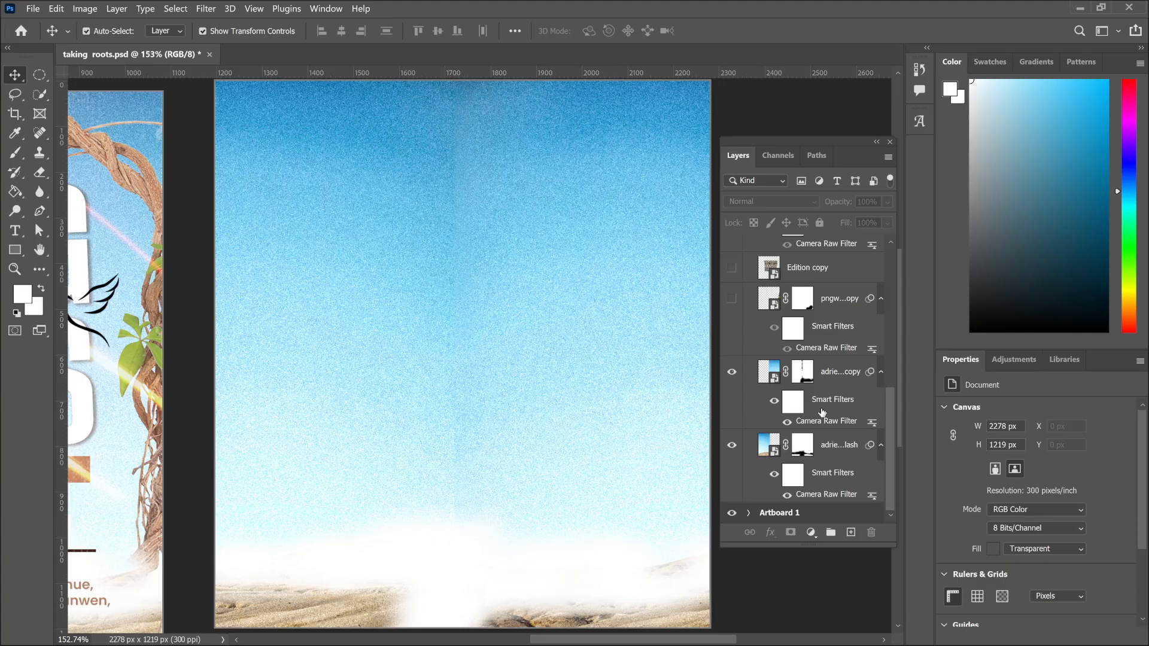
- Show the side vine layer above the sky layers and the Edition copy layer with the wooden TAKING ROOTS title
click(731, 299)
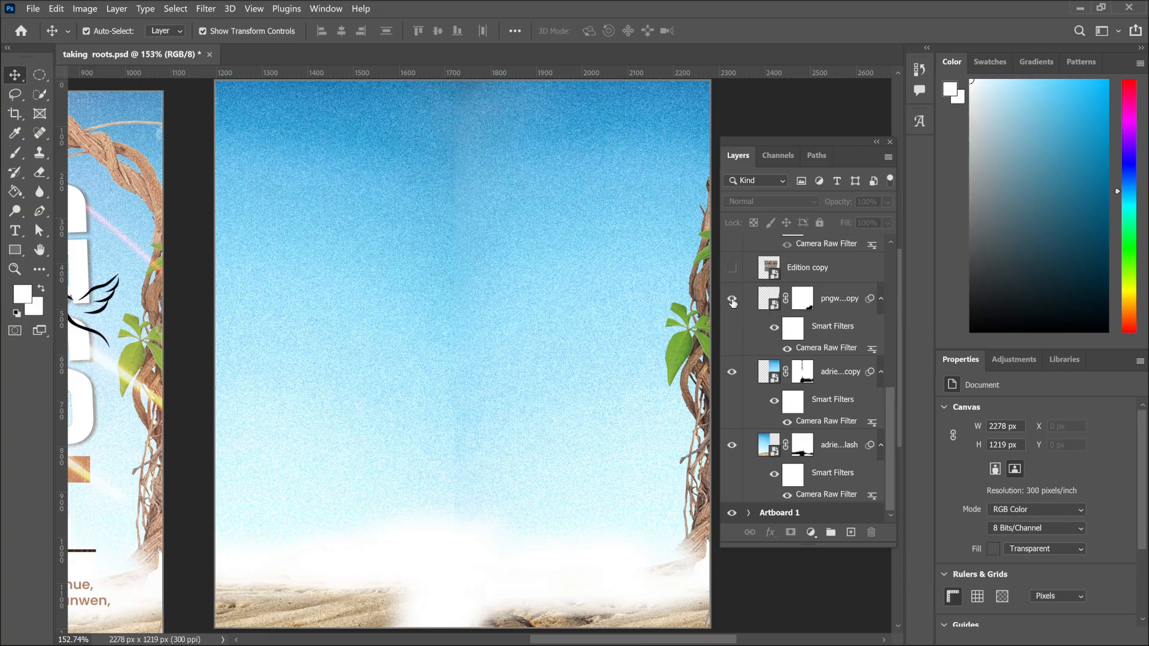
click(830, 299)
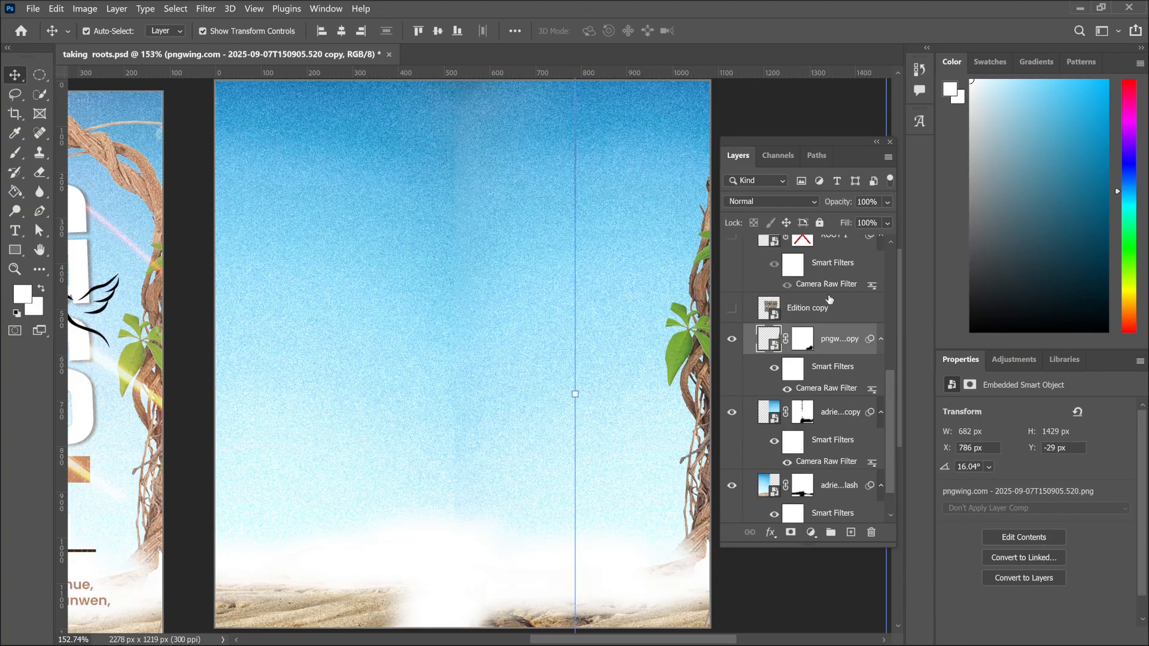
scroll(728, 339, down, 1)
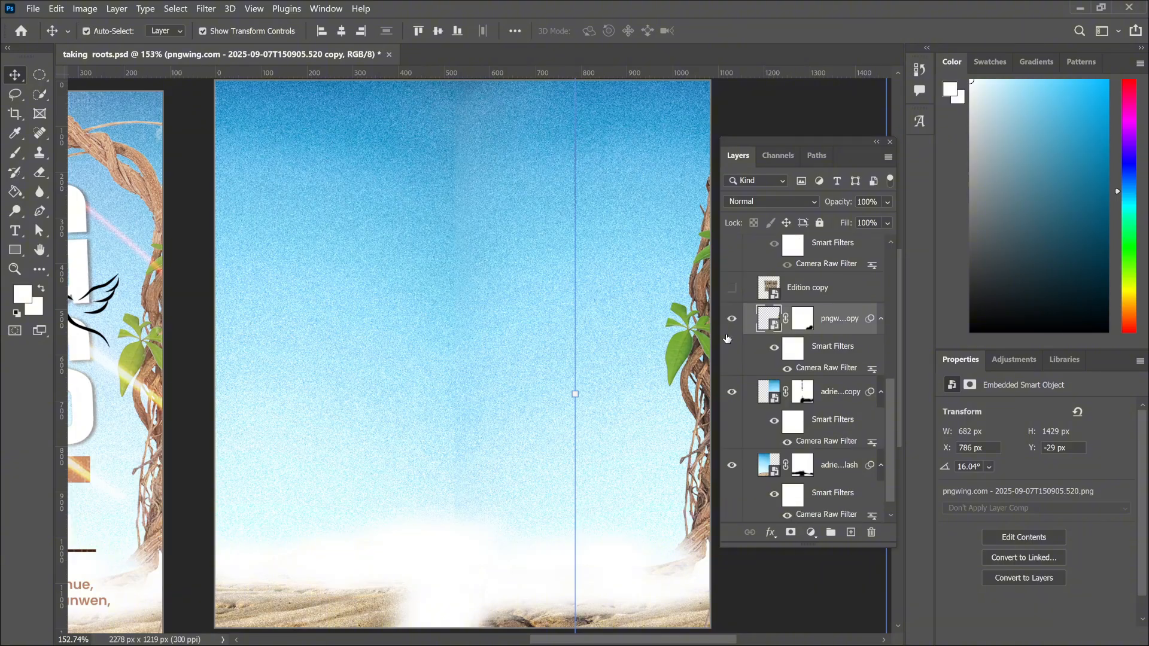
scroll(835, 310, up, 2)
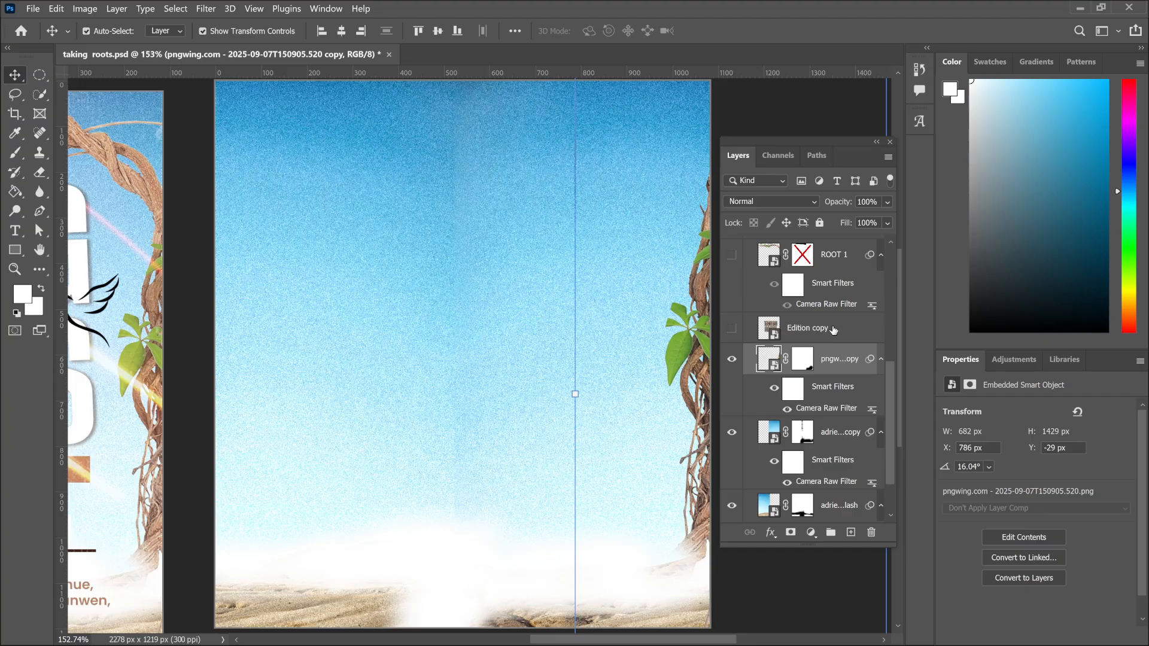
click(733, 331)
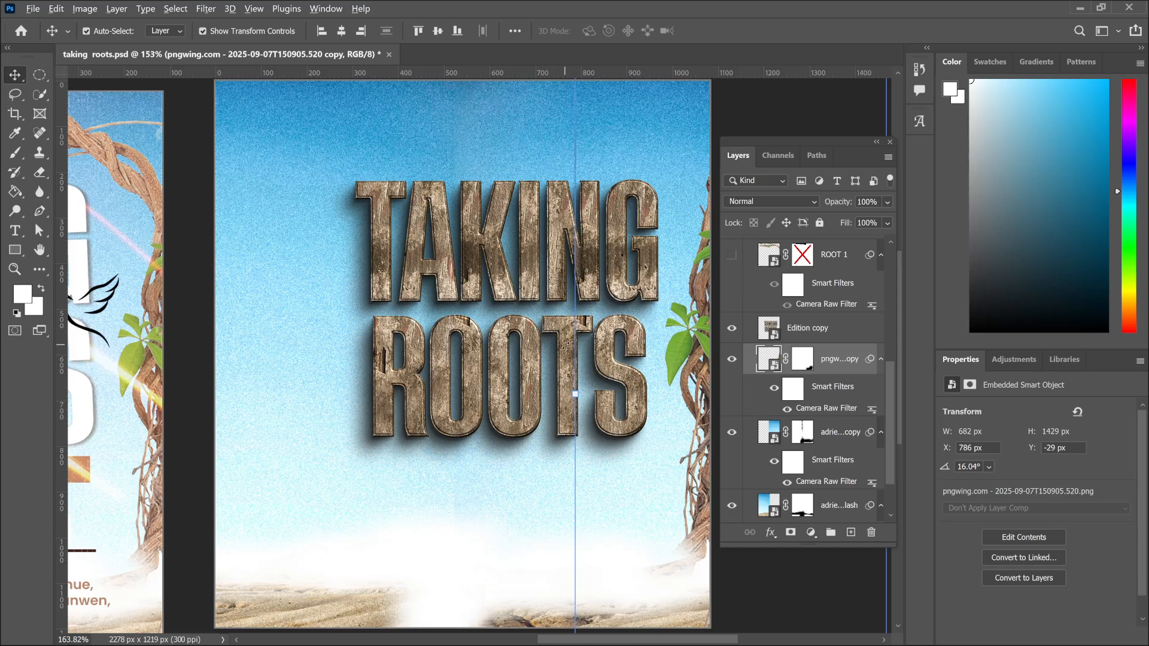
- Examine the wood texture and shadows of the TAKING ROOTS title up close and within the whole artboard
scroll(565, 345, up, 3)
scroll(565, 345, up, 2)
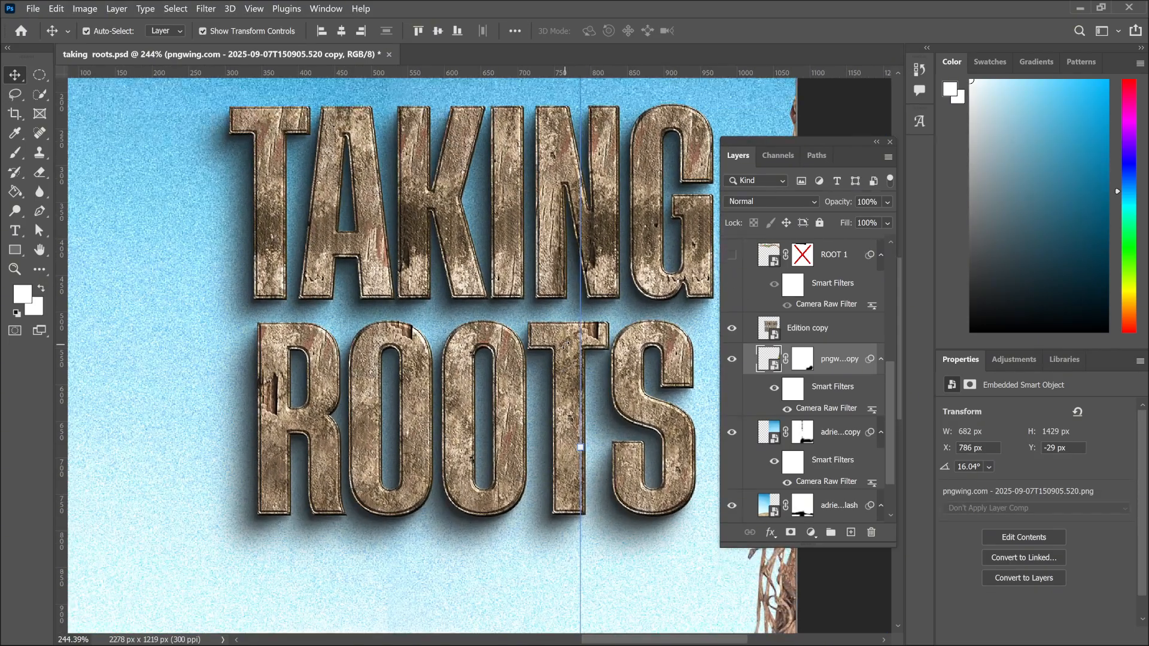
scroll(566, 346, up, 2)
scroll(566, 345, down, 5)
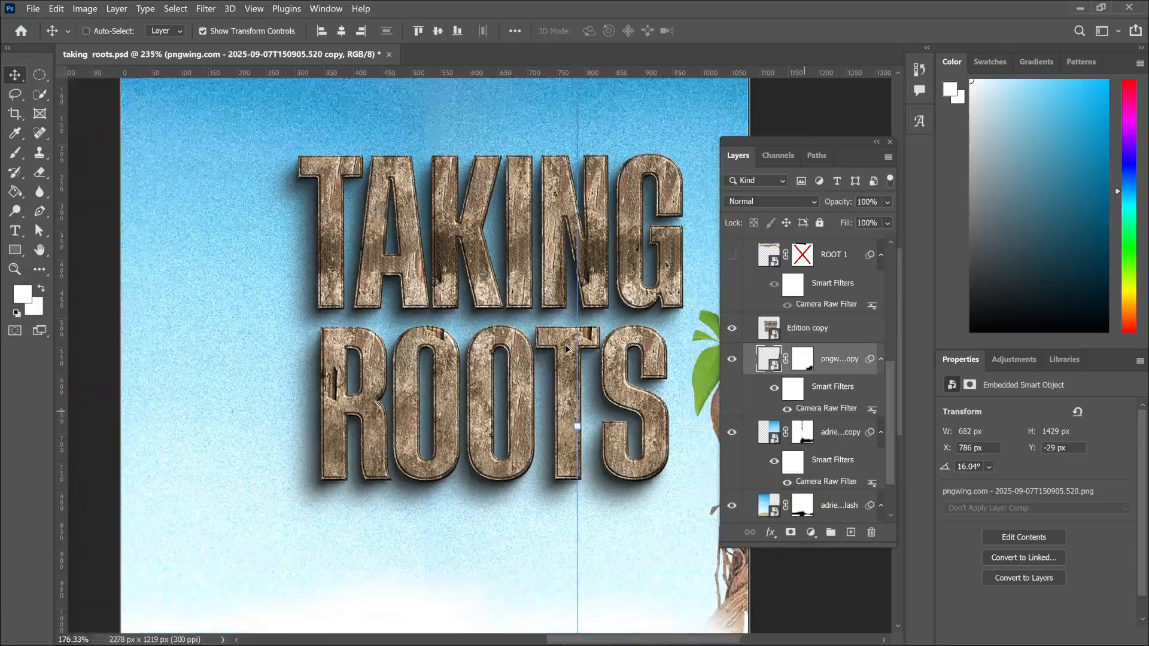
scroll(566, 349, down, 1)
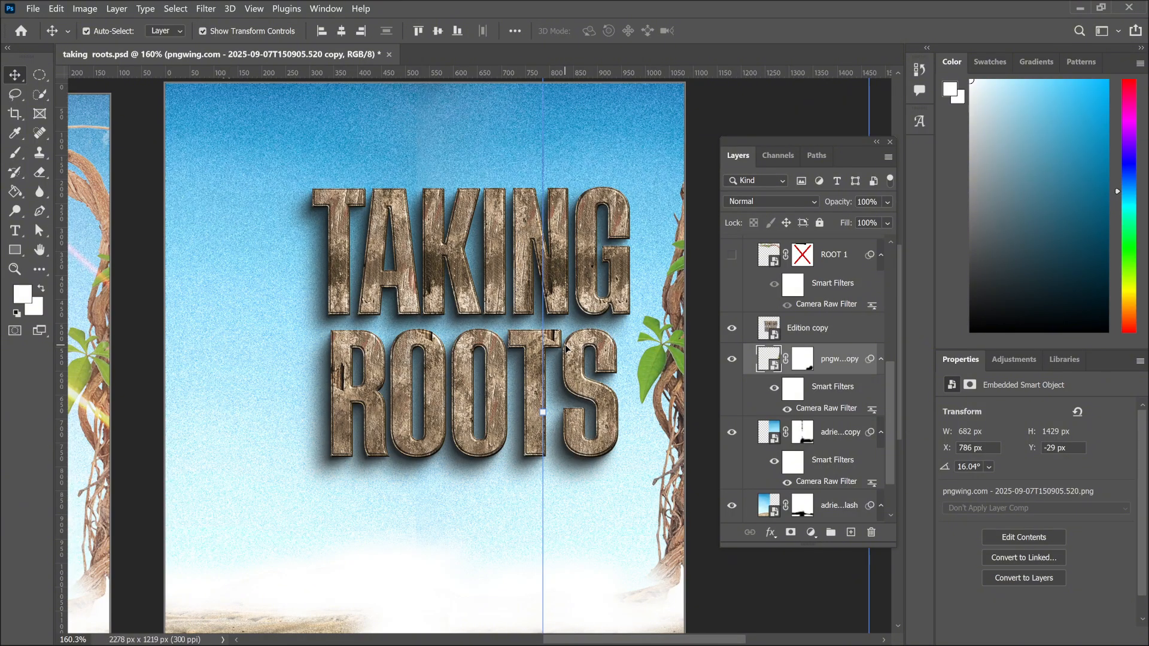
scroll(566, 349, down, 1)
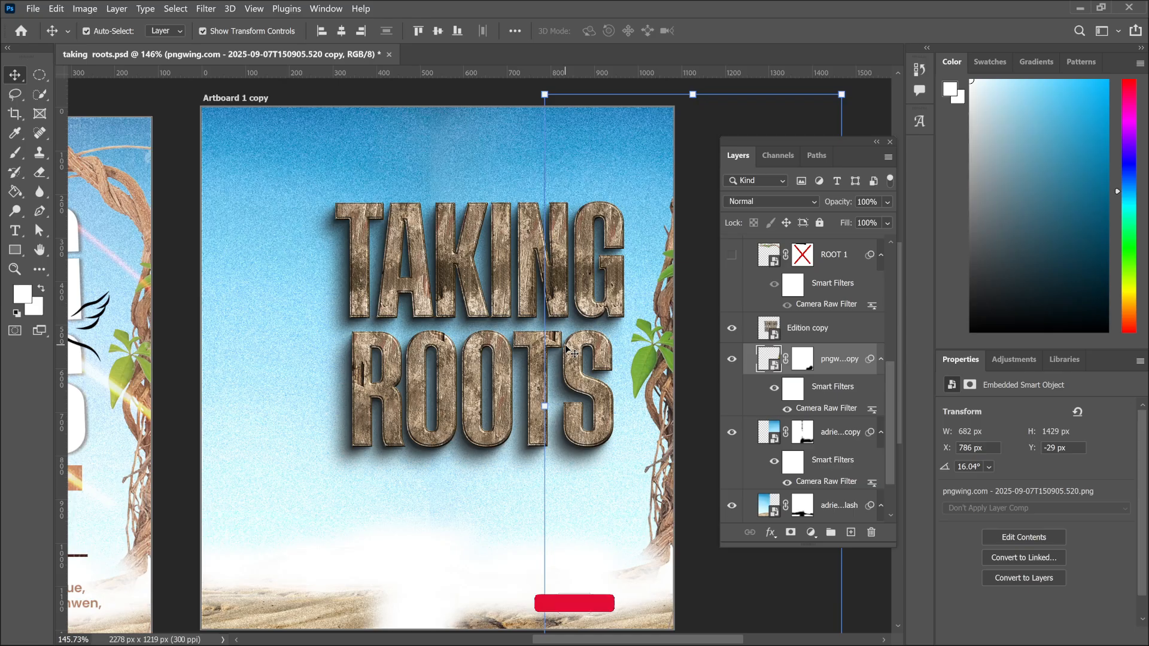
scroll(566, 350, down, 1)
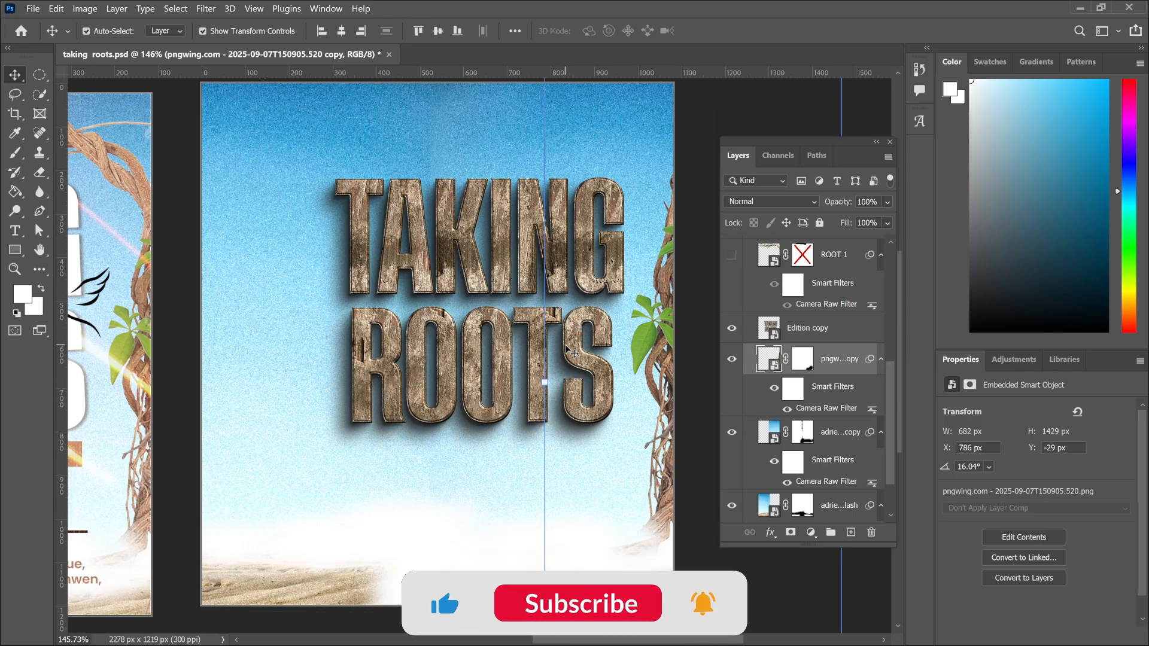
scroll(566, 350, up, 1)
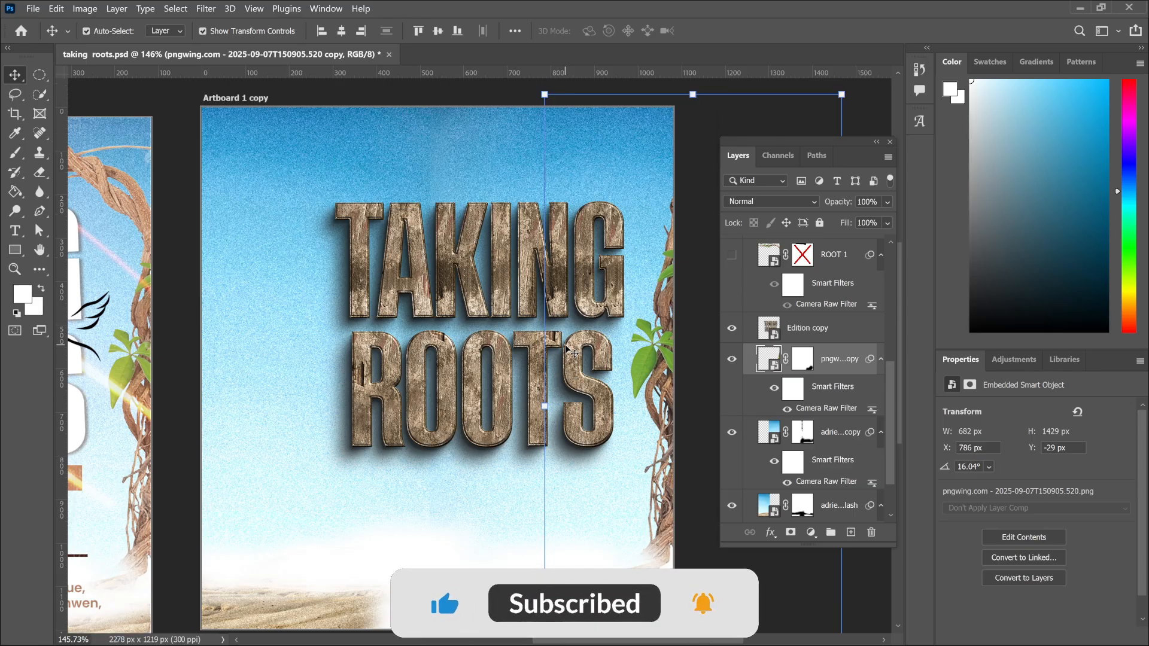
- Show the ROOT 1 layer with the vine across the upper edge of the artboard, and view the whole composition
scroll(759, 302, up, 2)
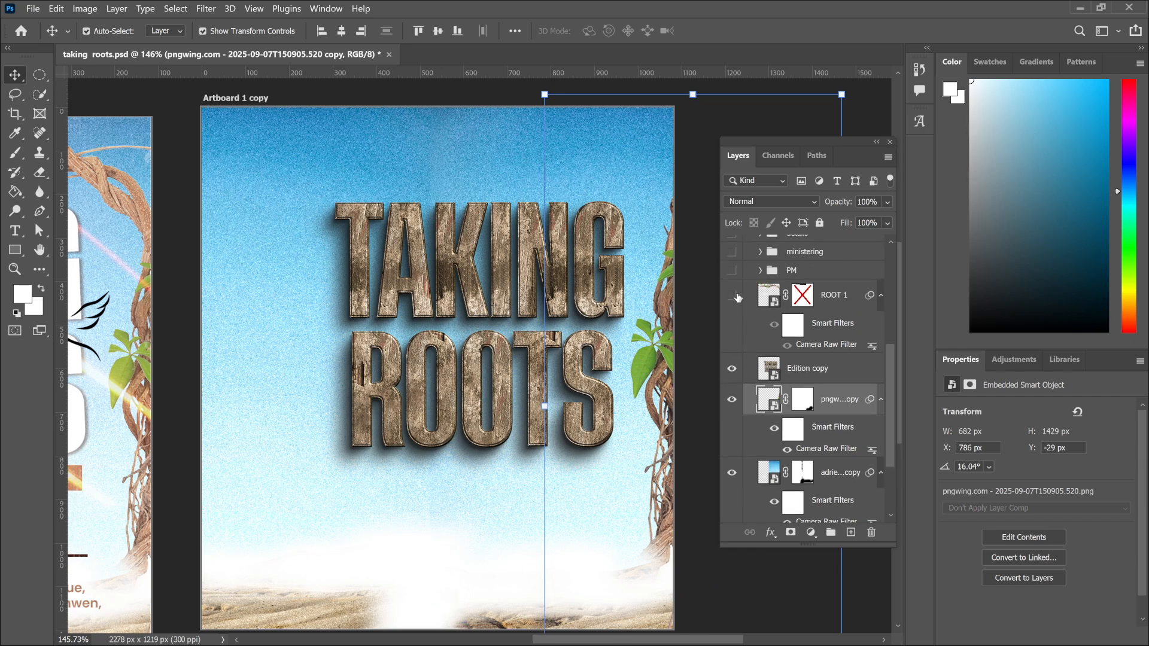
click(732, 295)
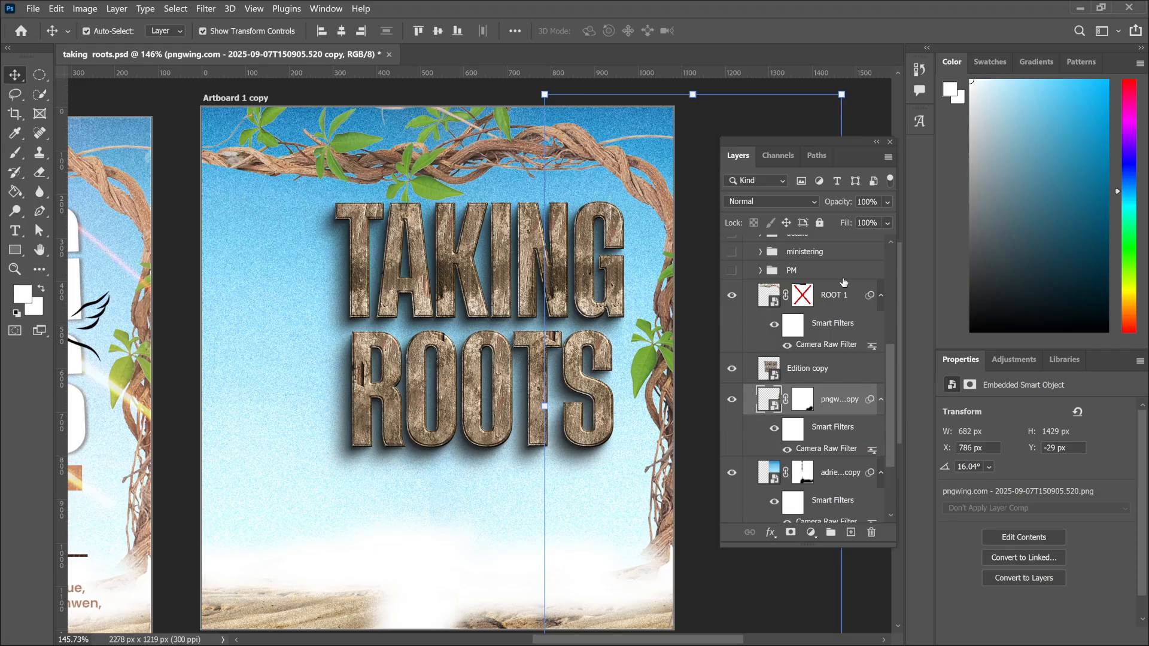
scroll(624, 362, down, 1)
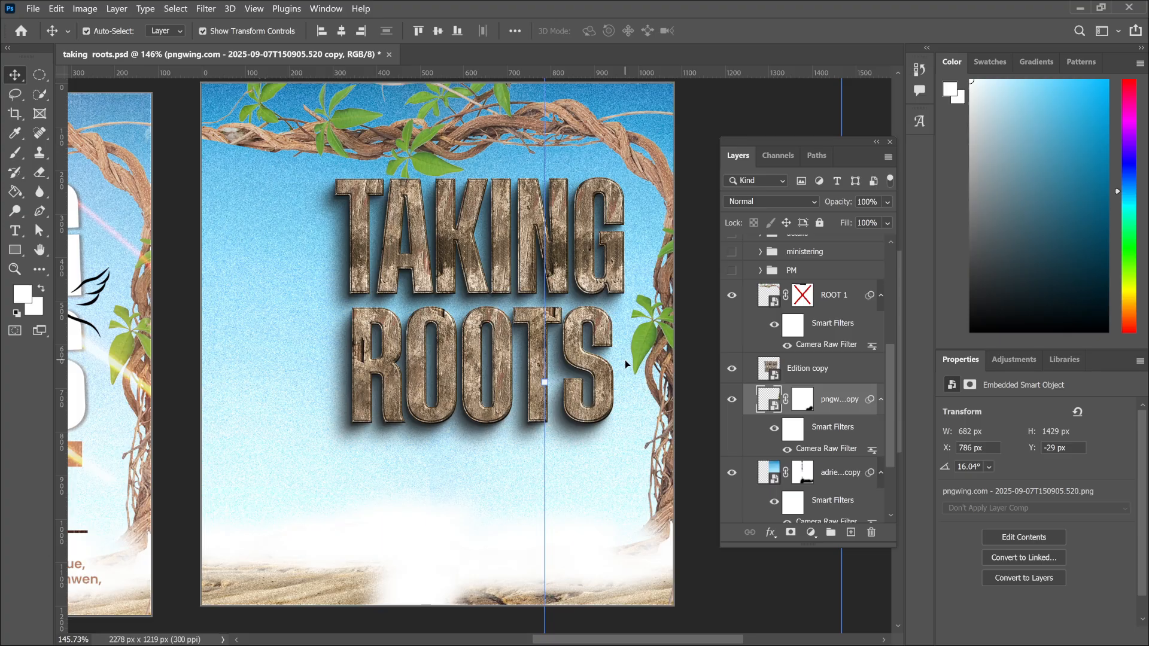
click(898, 627)
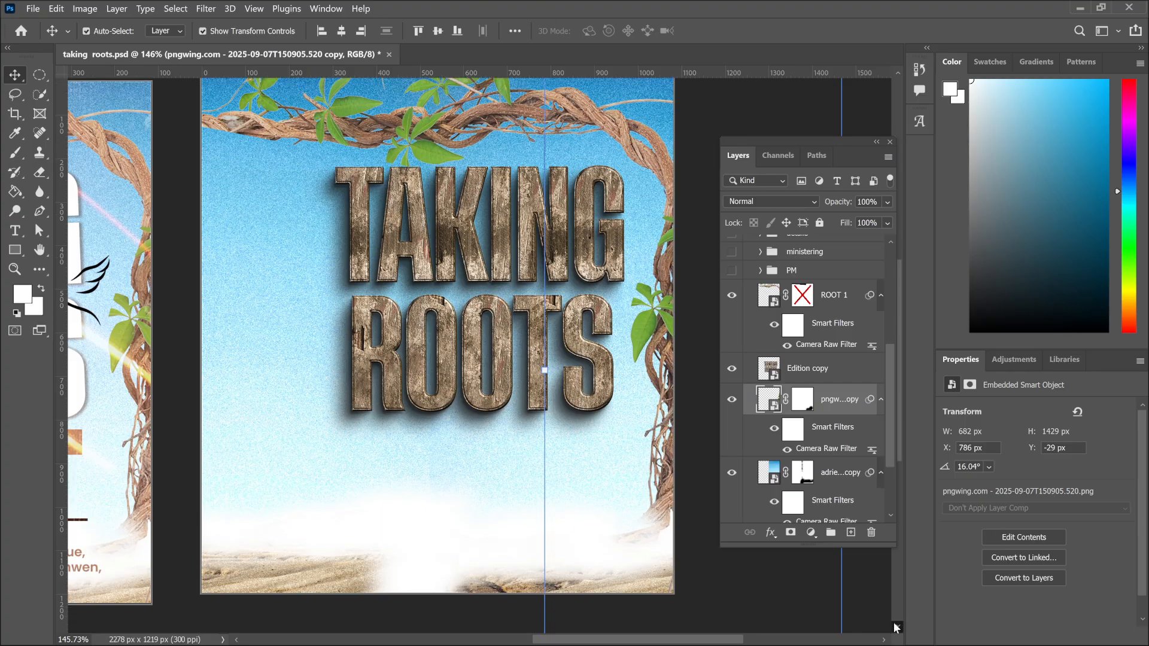
click(897, 73)
click(897, 73)
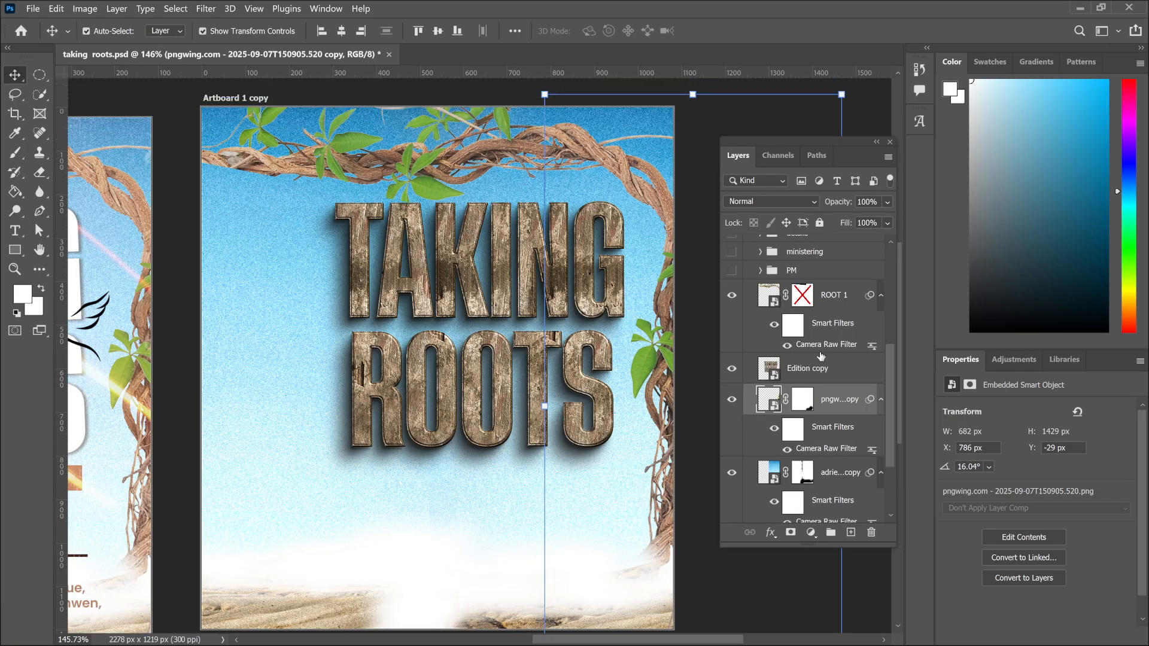
- Show the PM group with the man's portrait, and check the holo layer inside it
scroll(796, 275, up, 1)
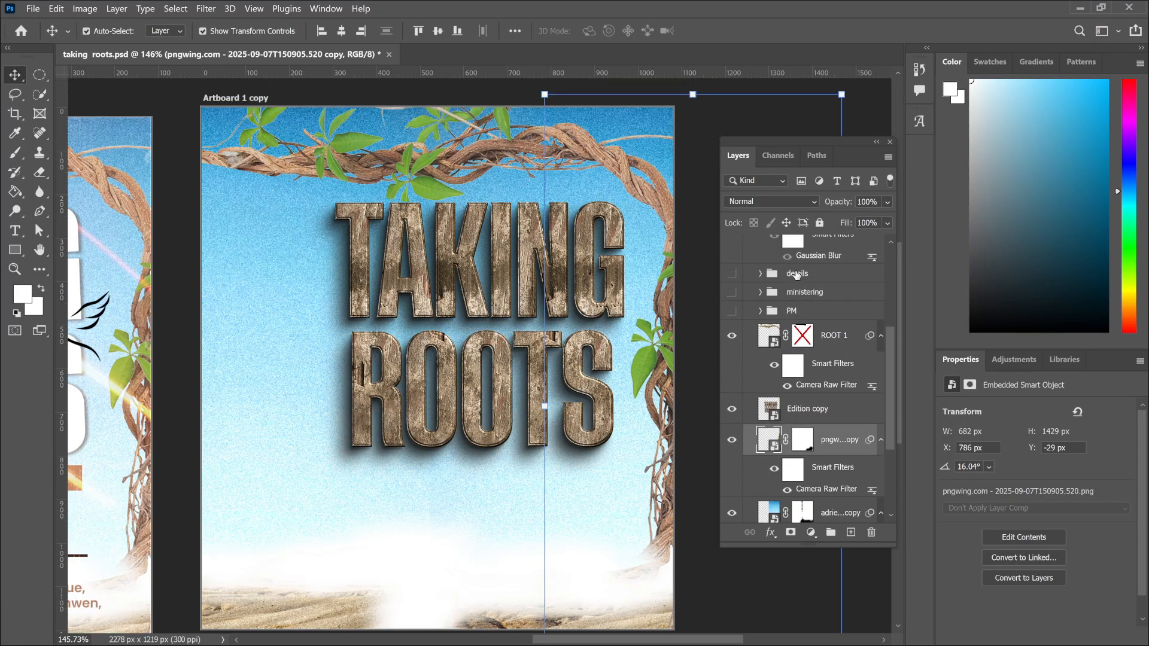
click(732, 312)
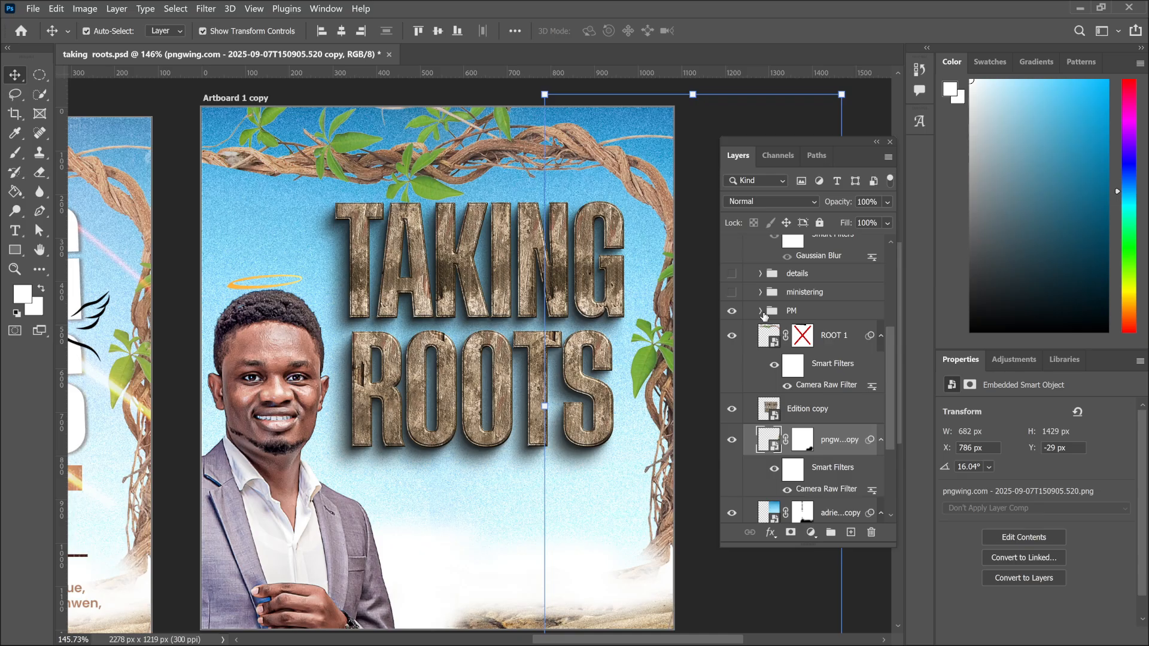
click(761, 312)
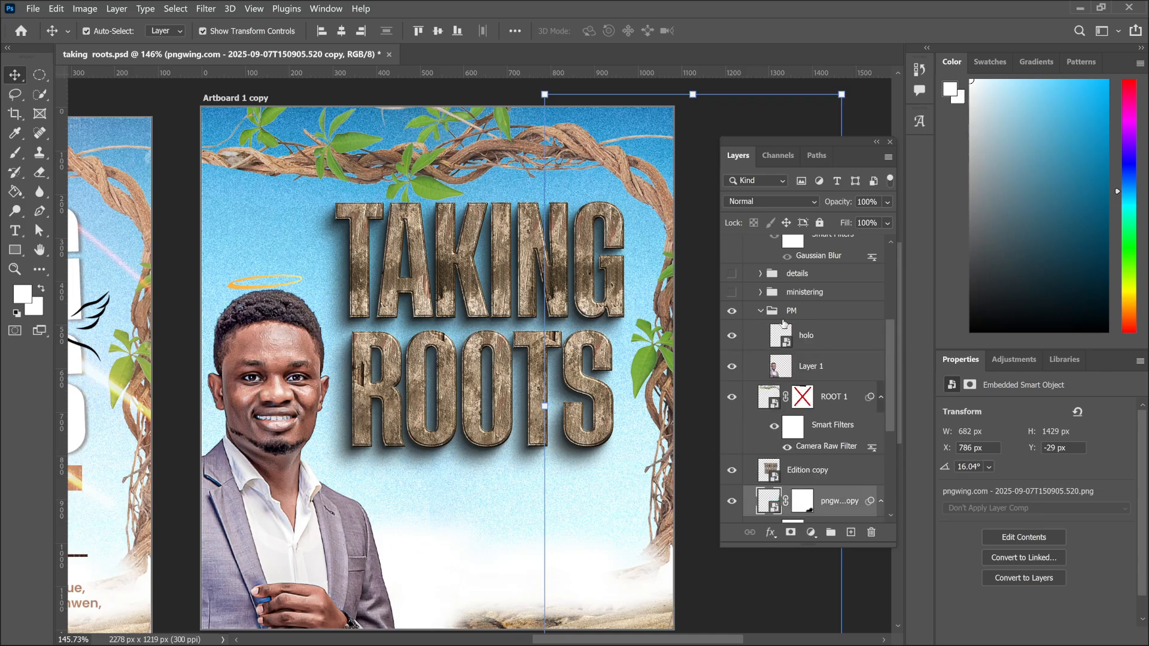
click(822, 342)
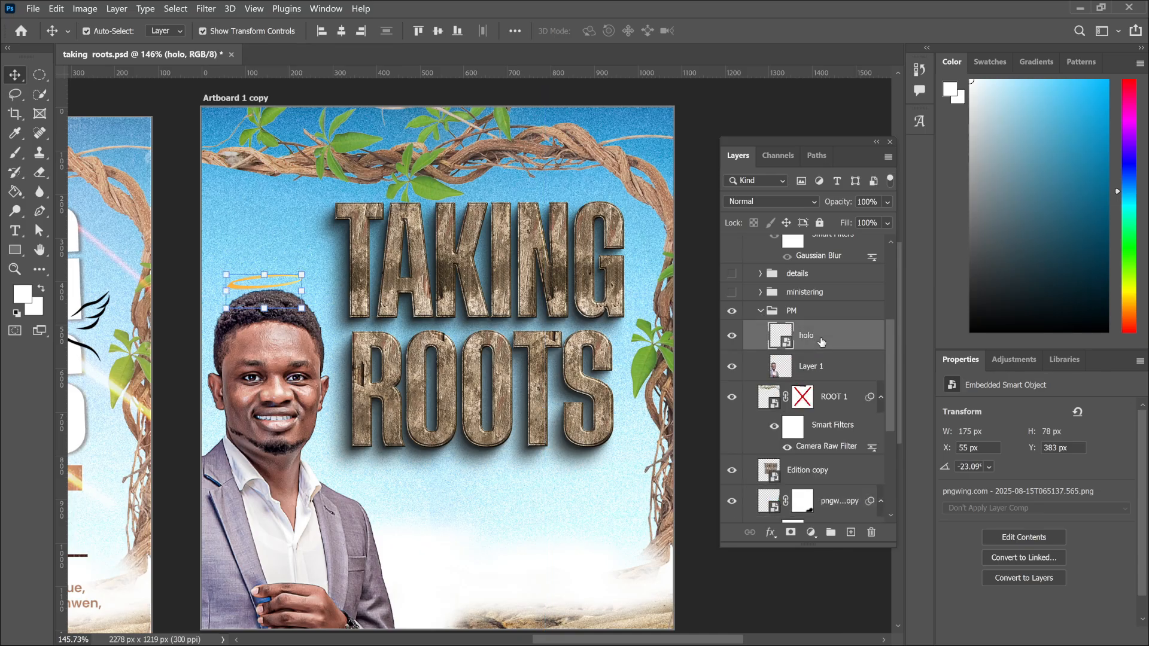
click(762, 311)
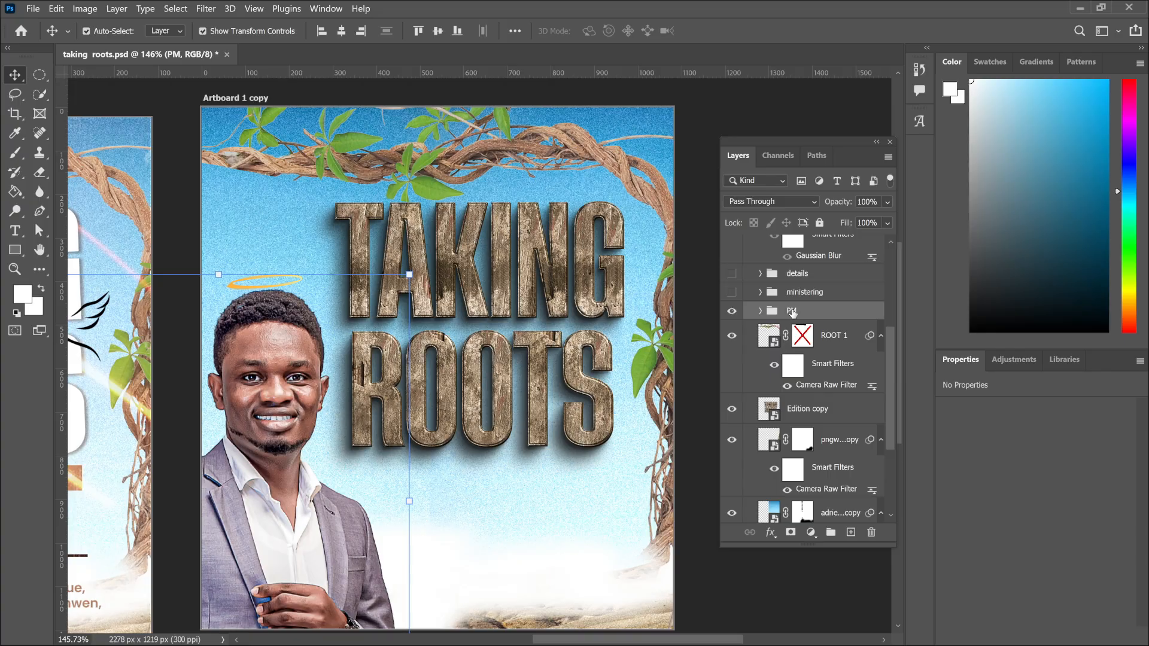
- Show the ministering group, and expand it and its nested Group 3
scroll(792, 312, up, 2)
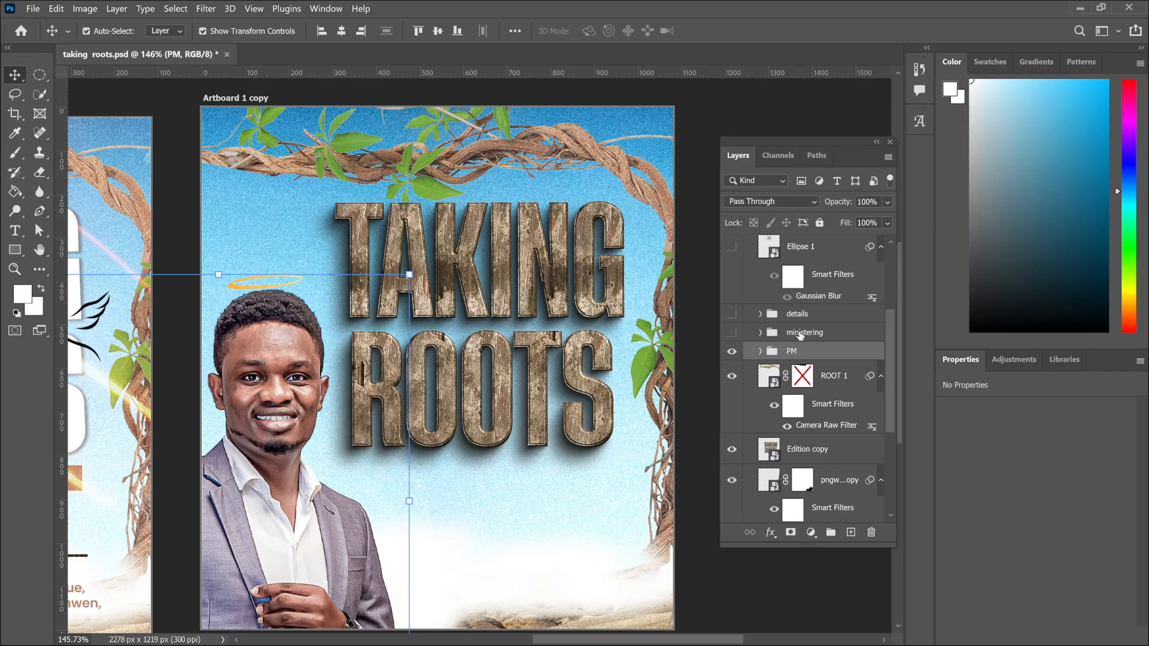
click(732, 333)
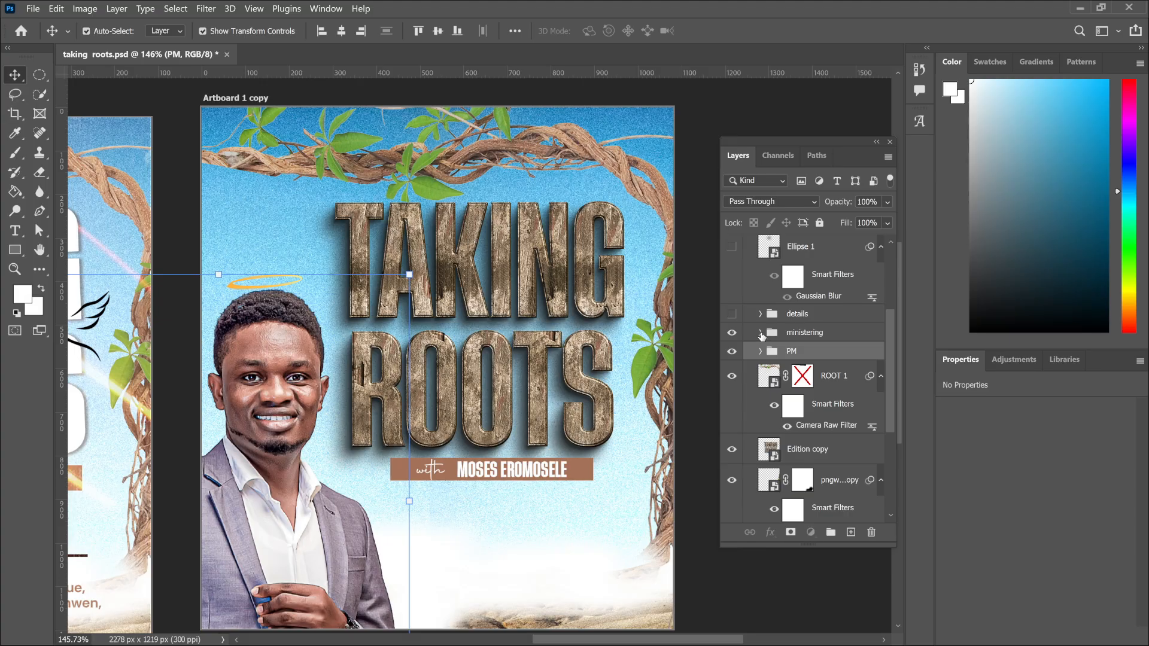
click(760, 333)
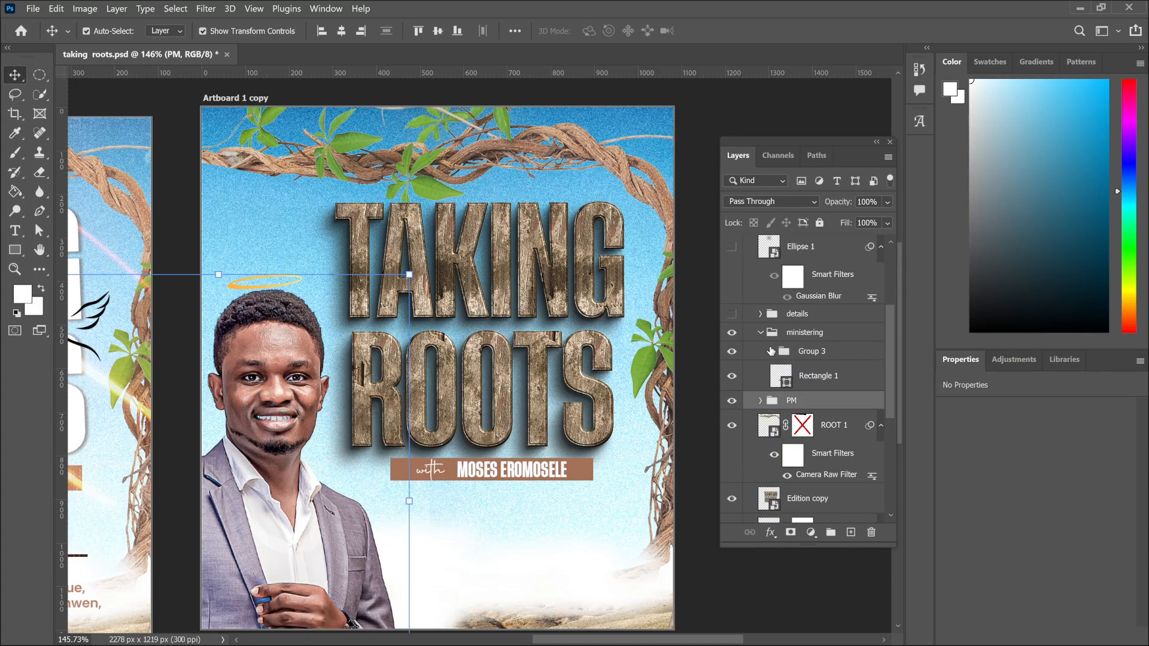
click(773, 352)
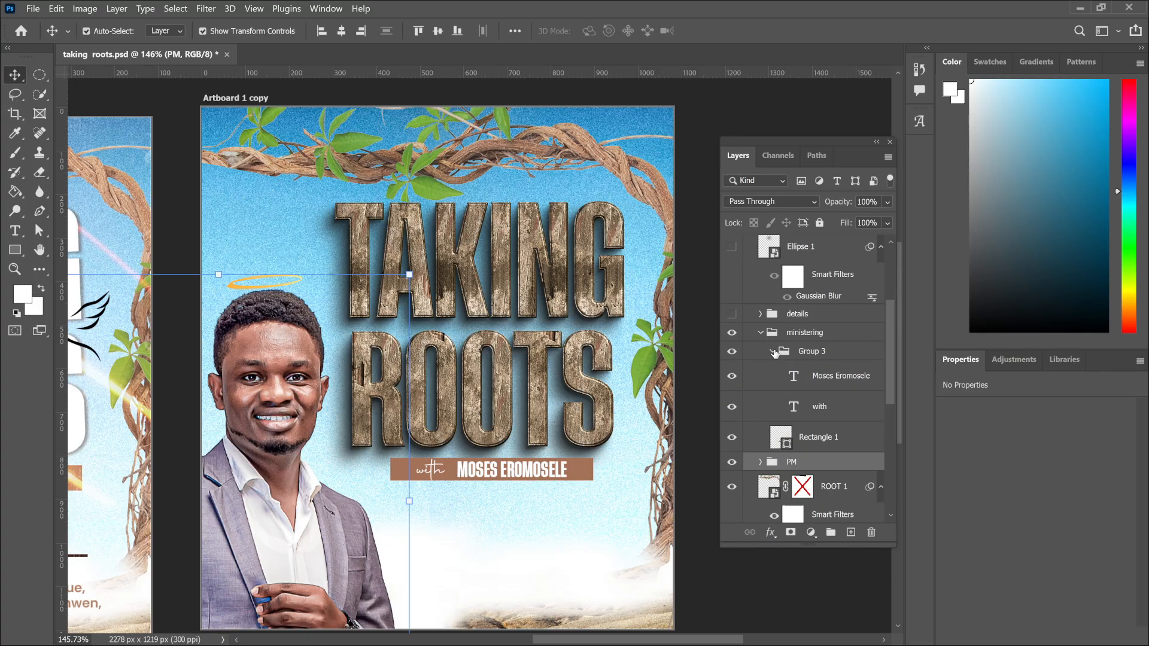
- Inspect the font of the speaker's name text layer, and collapse the ministering group
double_click(823, 377)
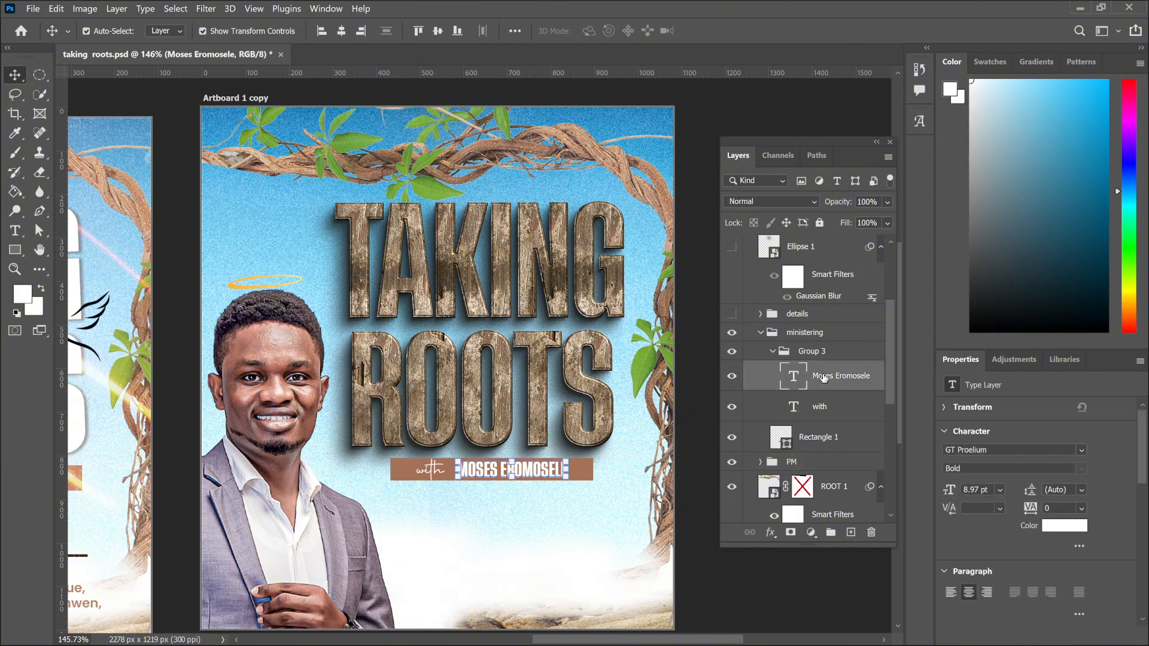
click(999, 449)
drag(946, 449, 952, 447)
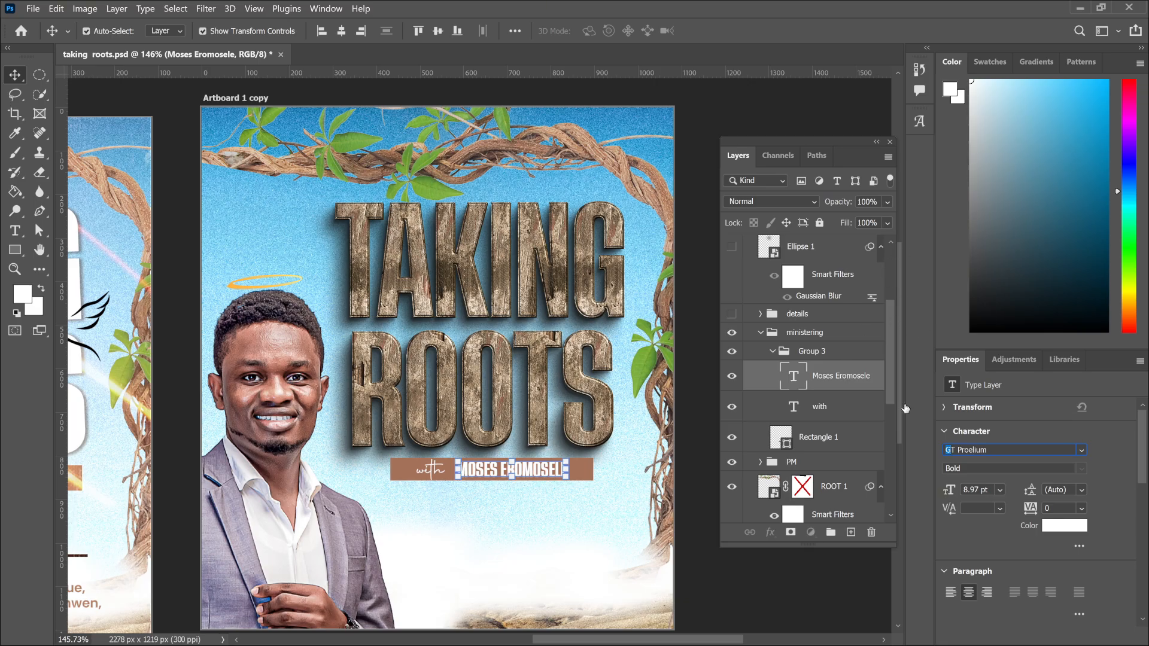
click(1114, 444)
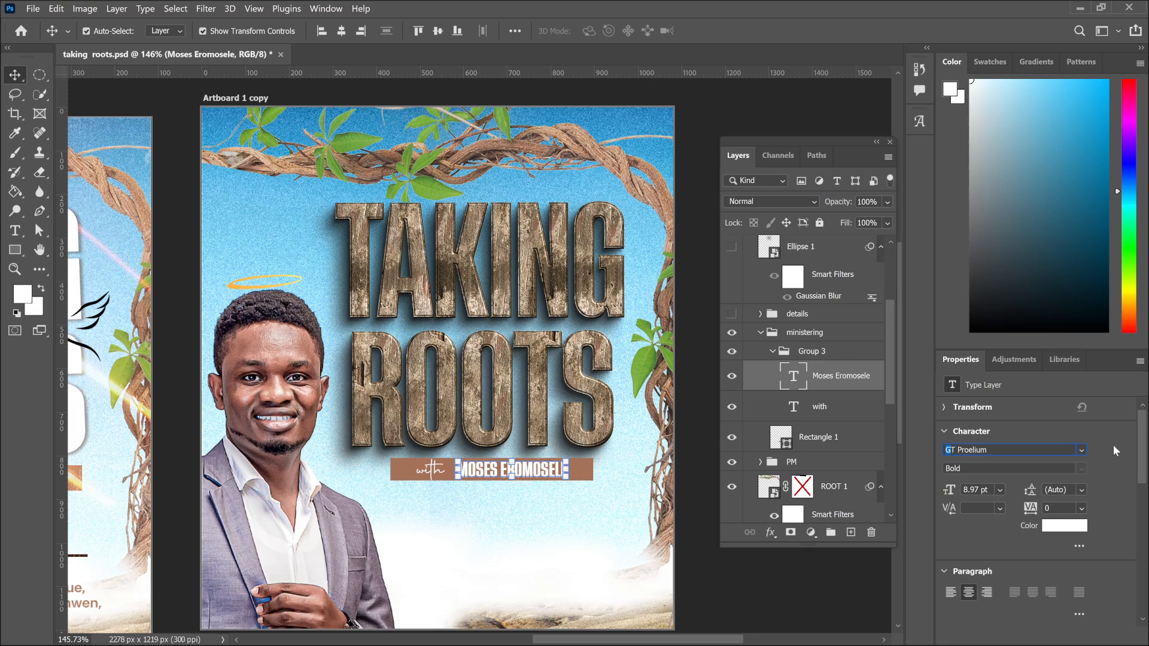
click(761, 333)
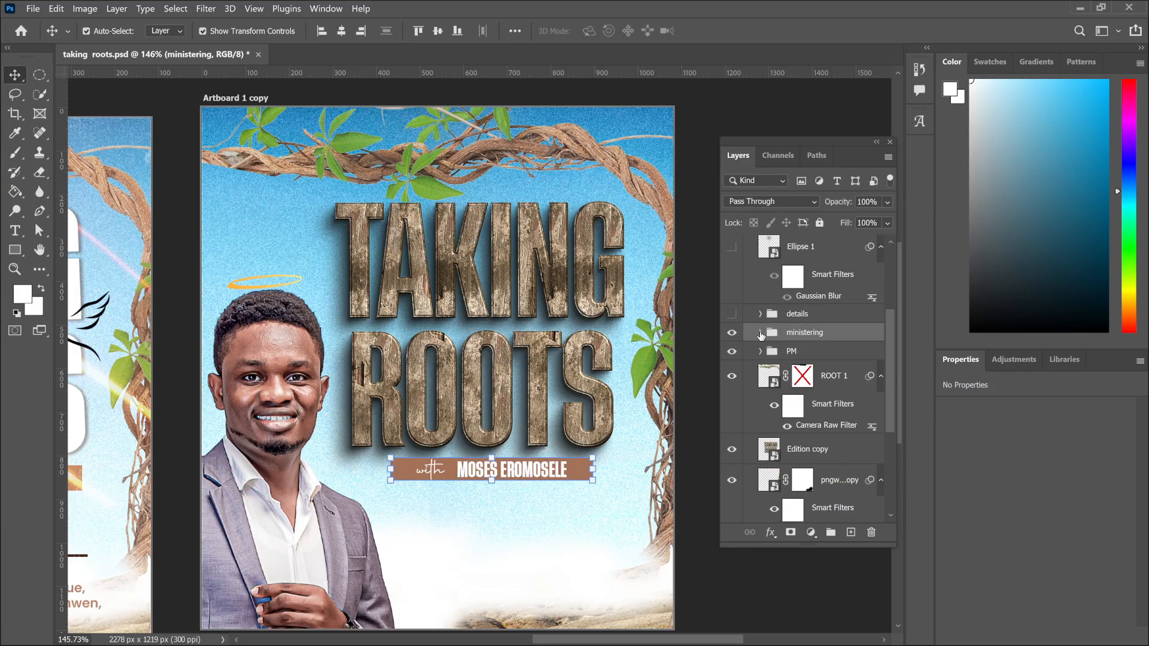
- Show the details group with the day, time and venue text, and expand it to view its contents
click(732, 315)
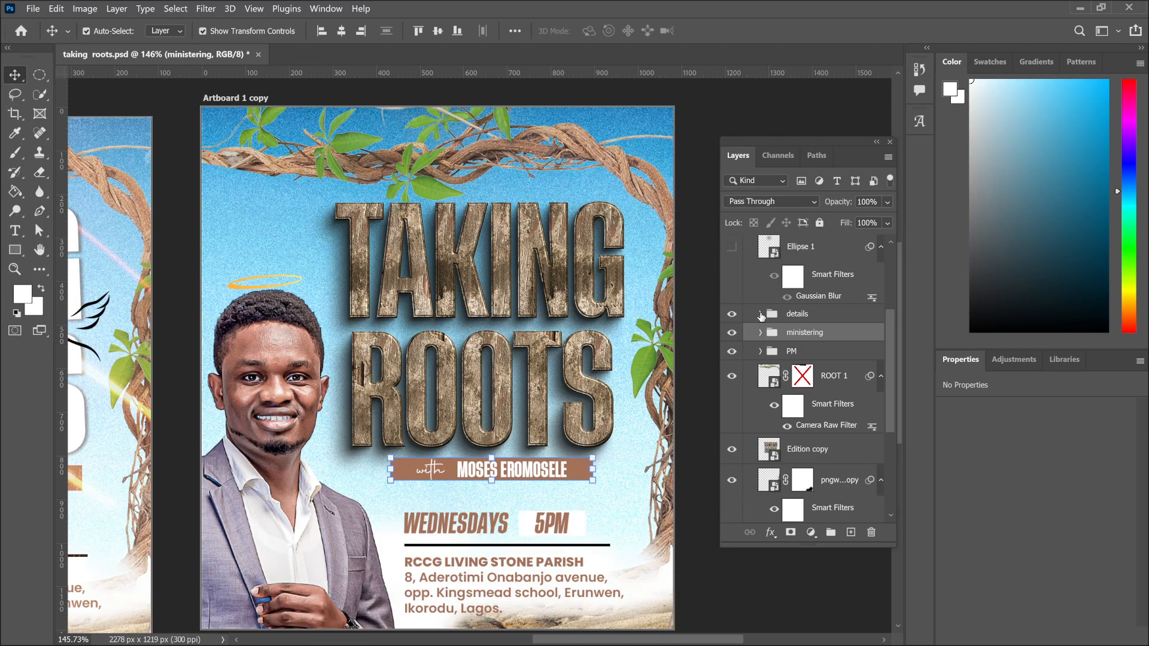
click(761, 314)
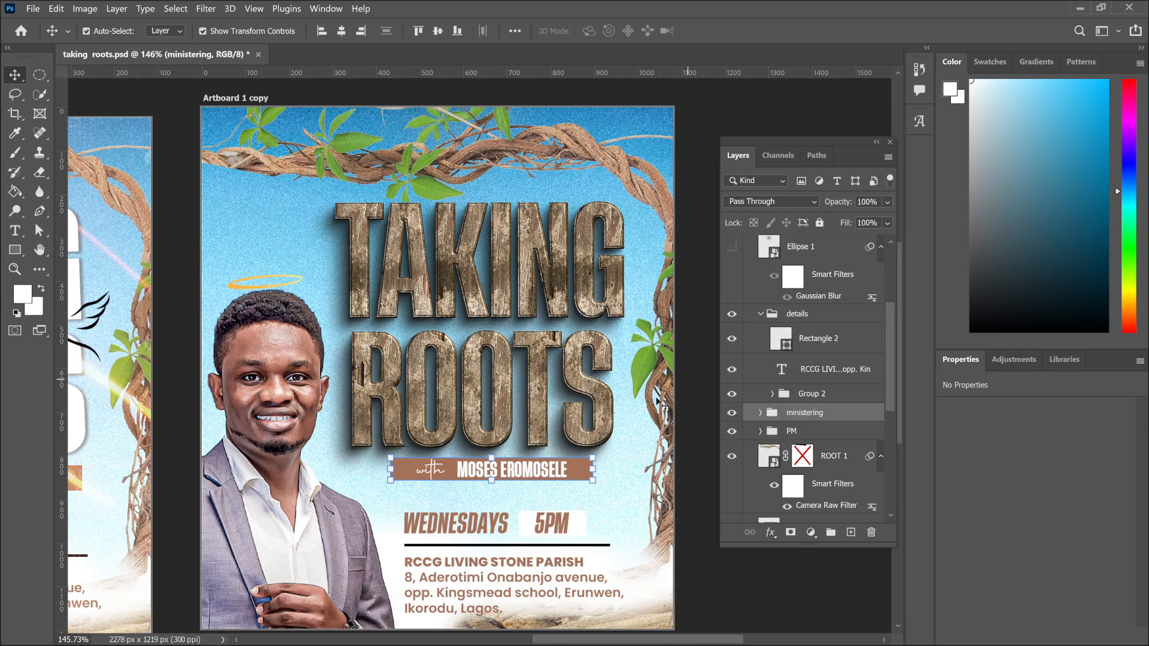
scroll(476, 516, down, 2)
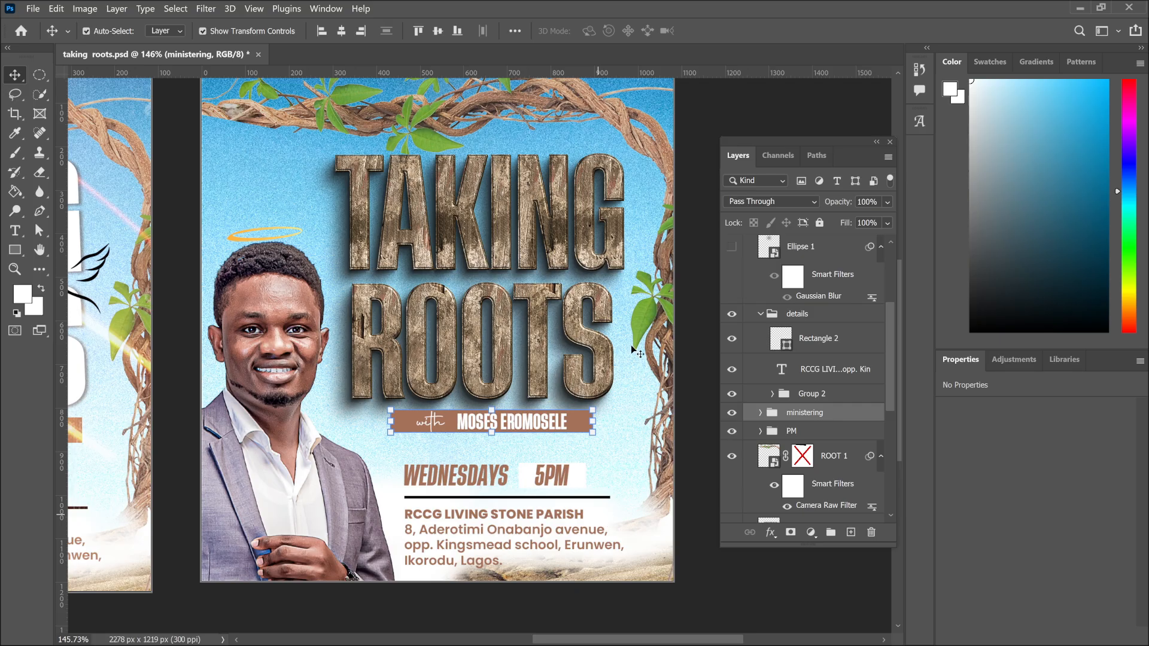
- Show the Ellipse 1 and Logo White layers, and toggle Ellipse 1 off and on to compare the shading behind the logo
scroll(732, 397, up, 4)
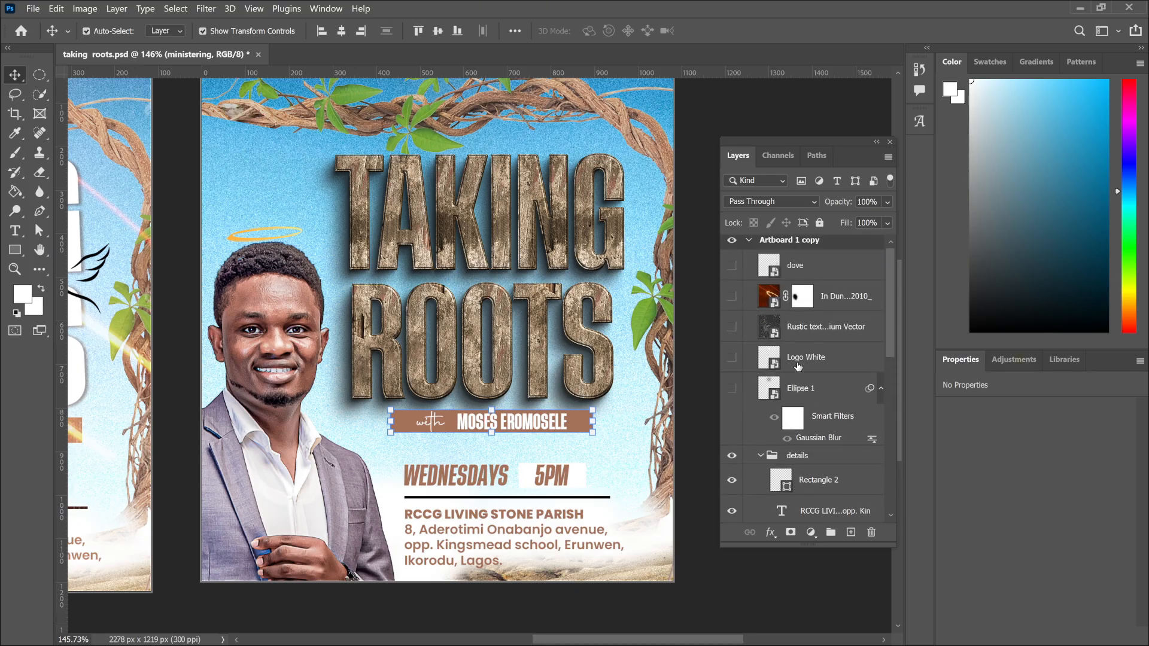
click(731, 389)
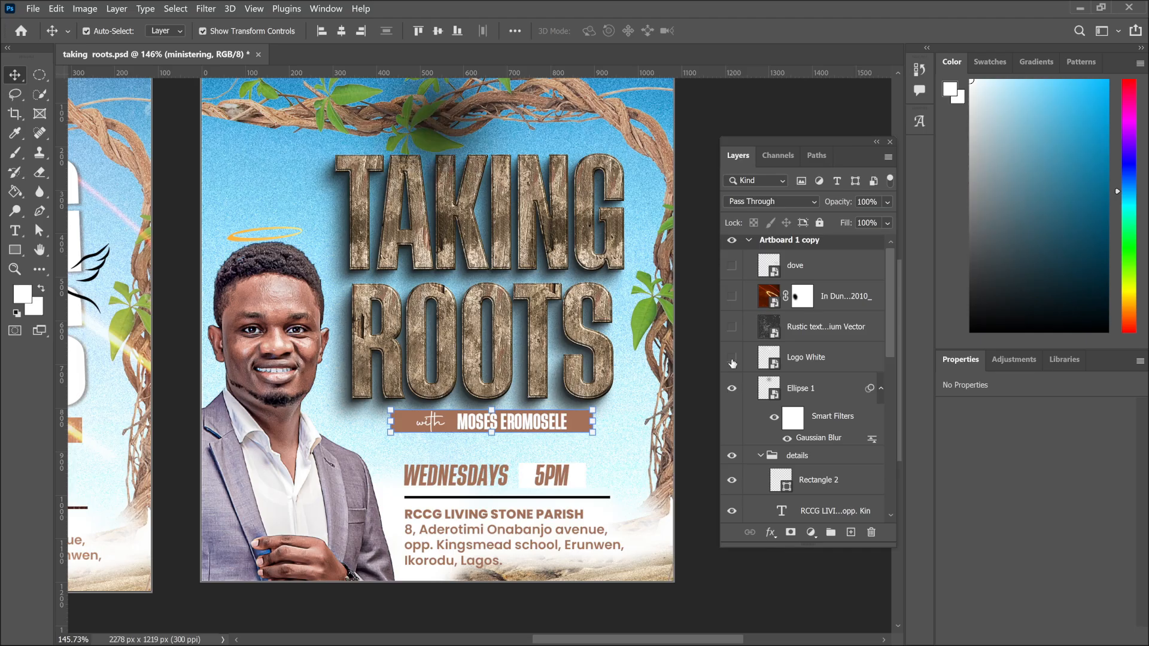
click(732, 358)
click(732, 390)
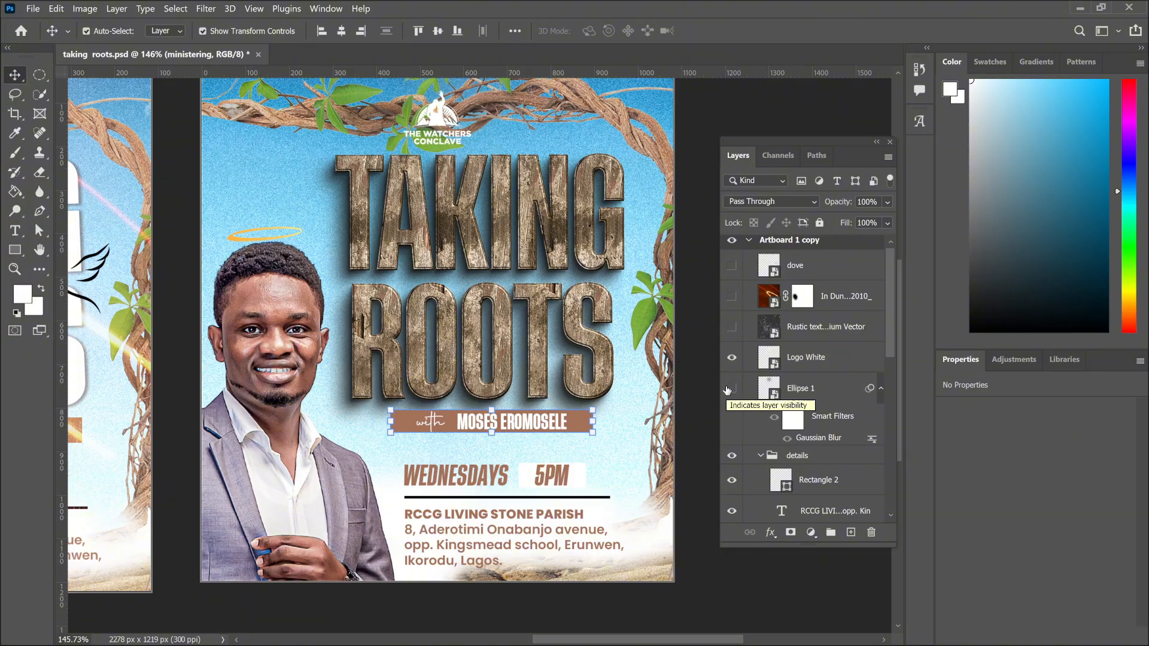
scroll(664, 354, up, 1)
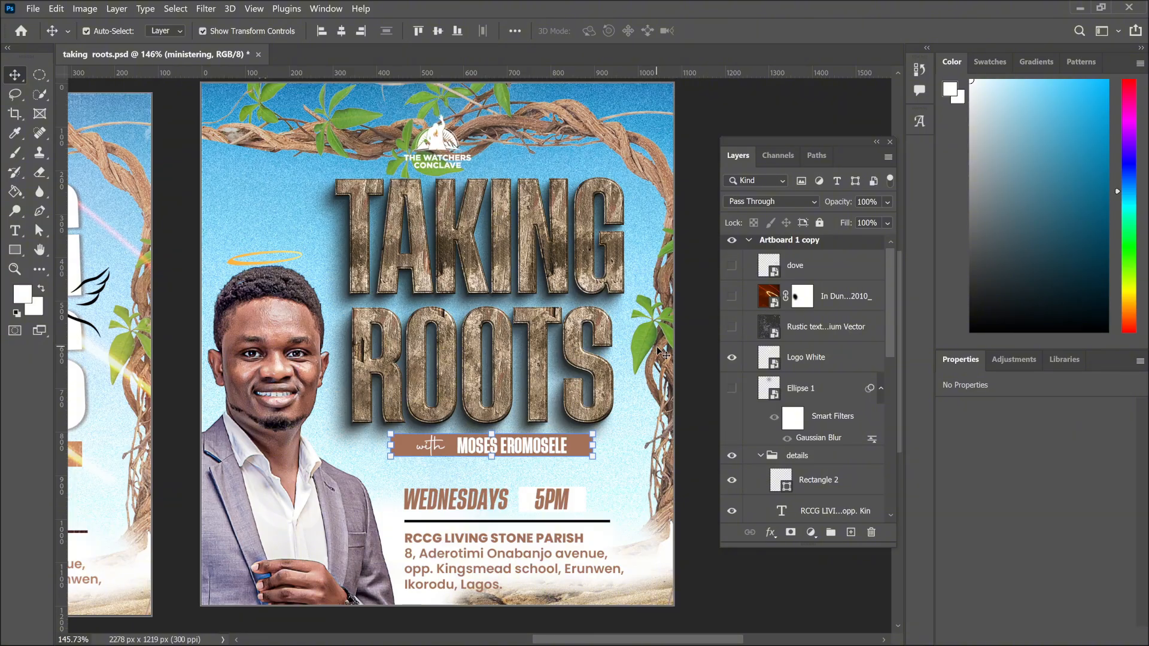
click(732, 390)
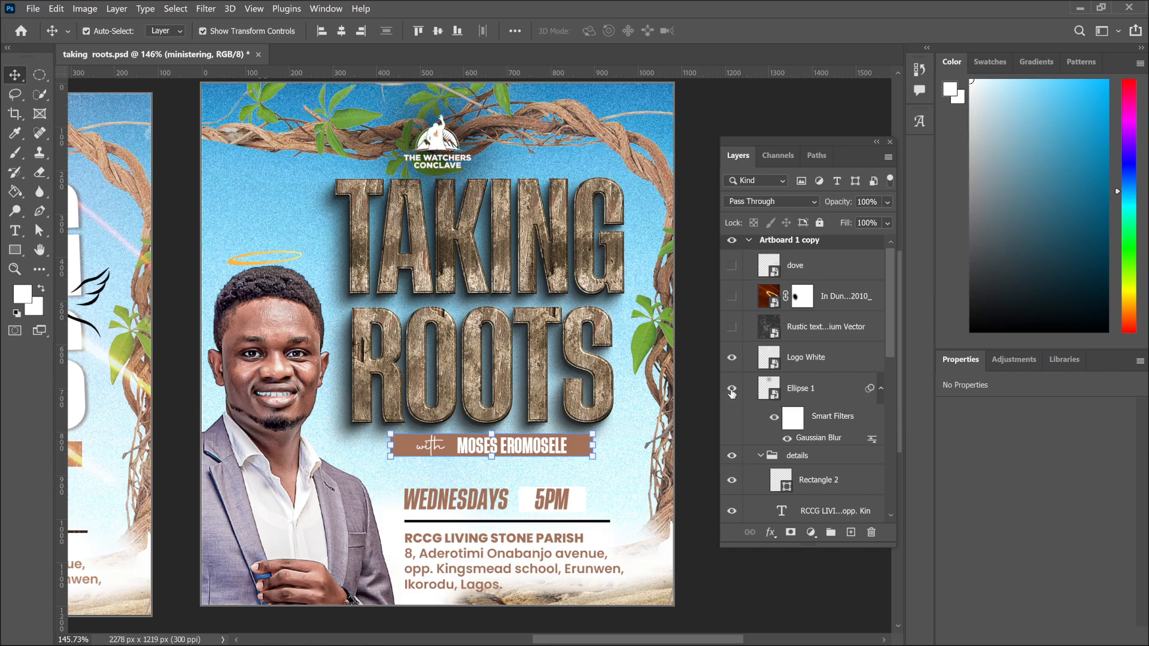
- Show the Rustic texture background layer and select it to check its blend mode and opacity
scroll(829, 380, up, 1)
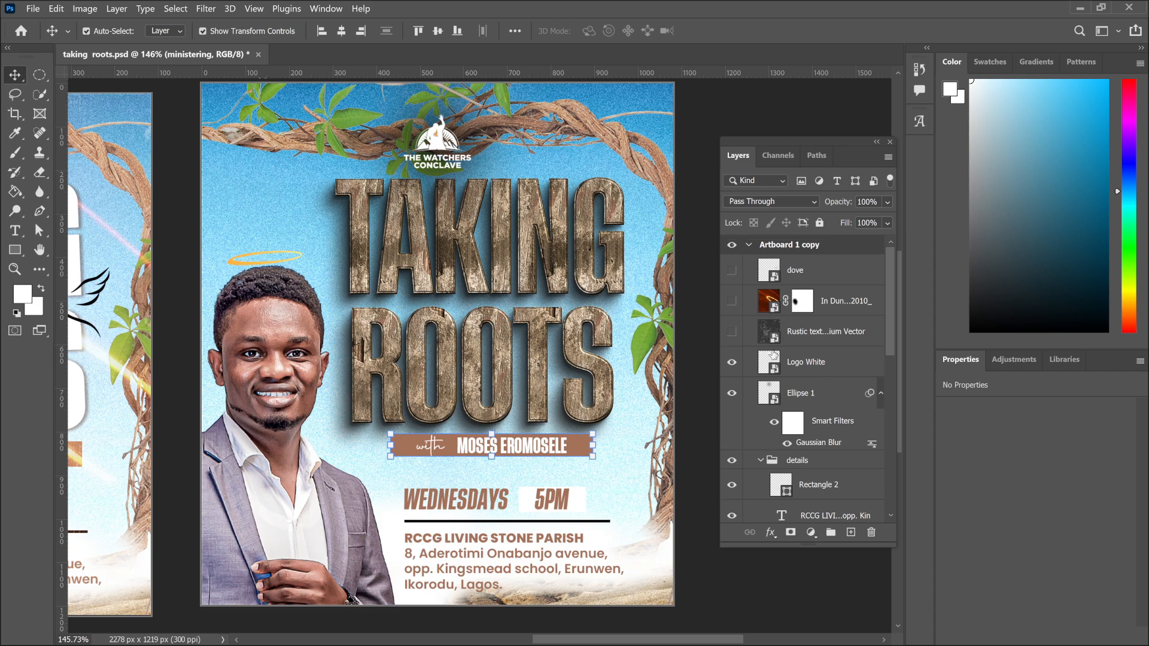
click(733, 333)
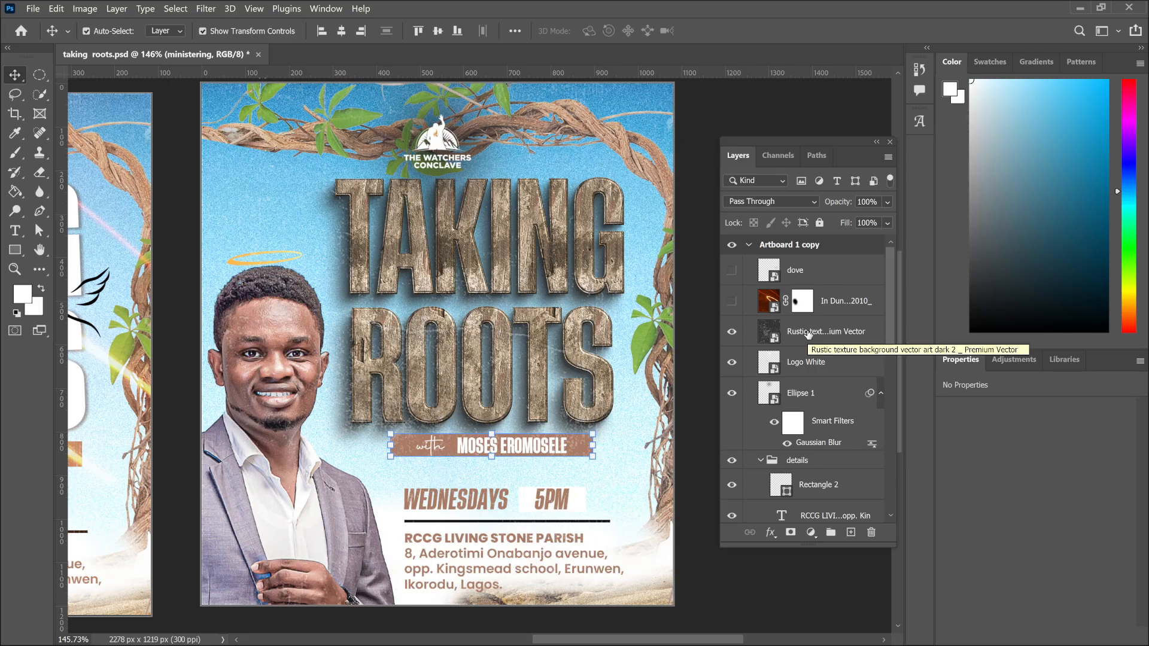
click(808, 333)
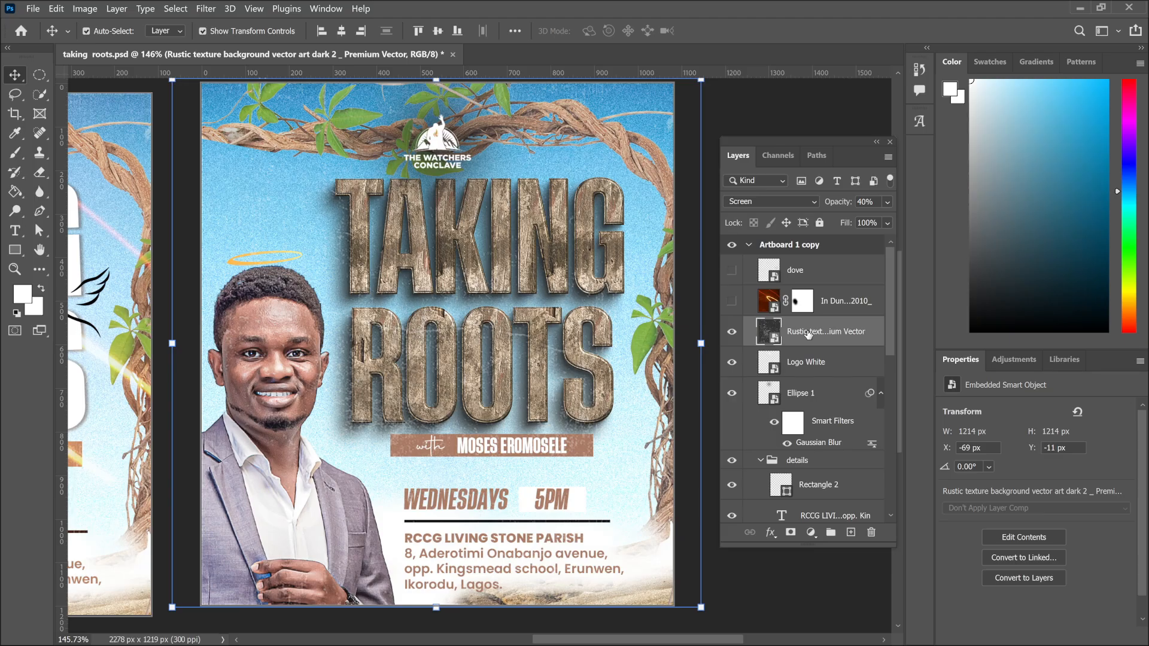
- Show the In Dundee city centre light-streak layer and the dove layer, and select the light-streak layer to check its blend settings
click(733, 302)
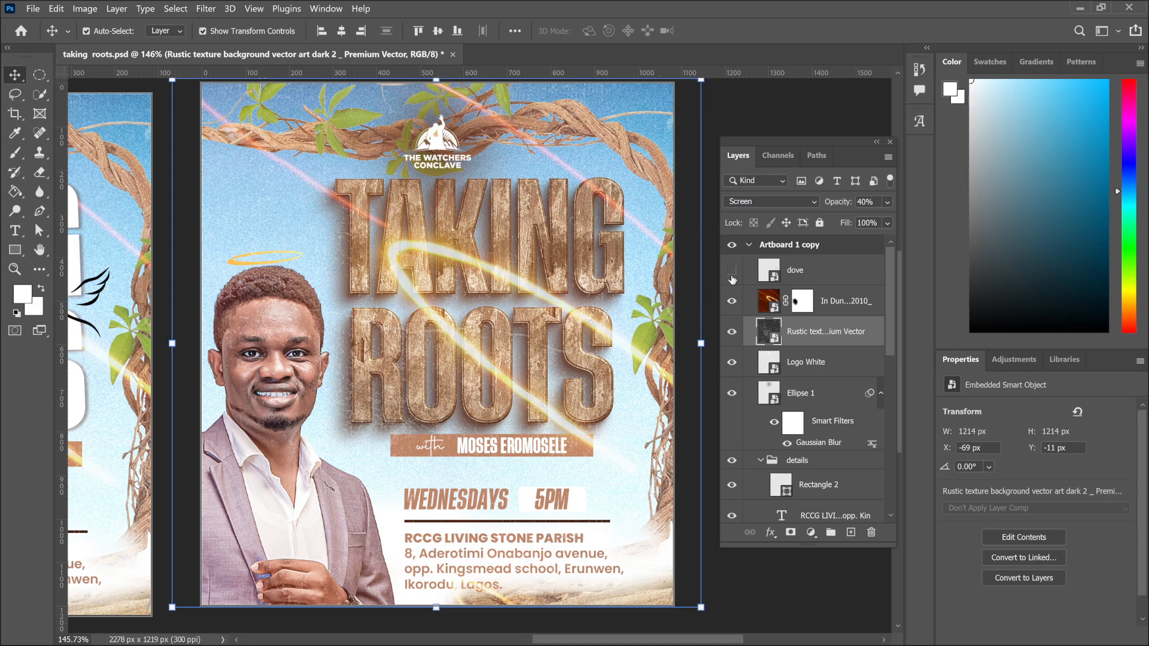
click(732, 272)
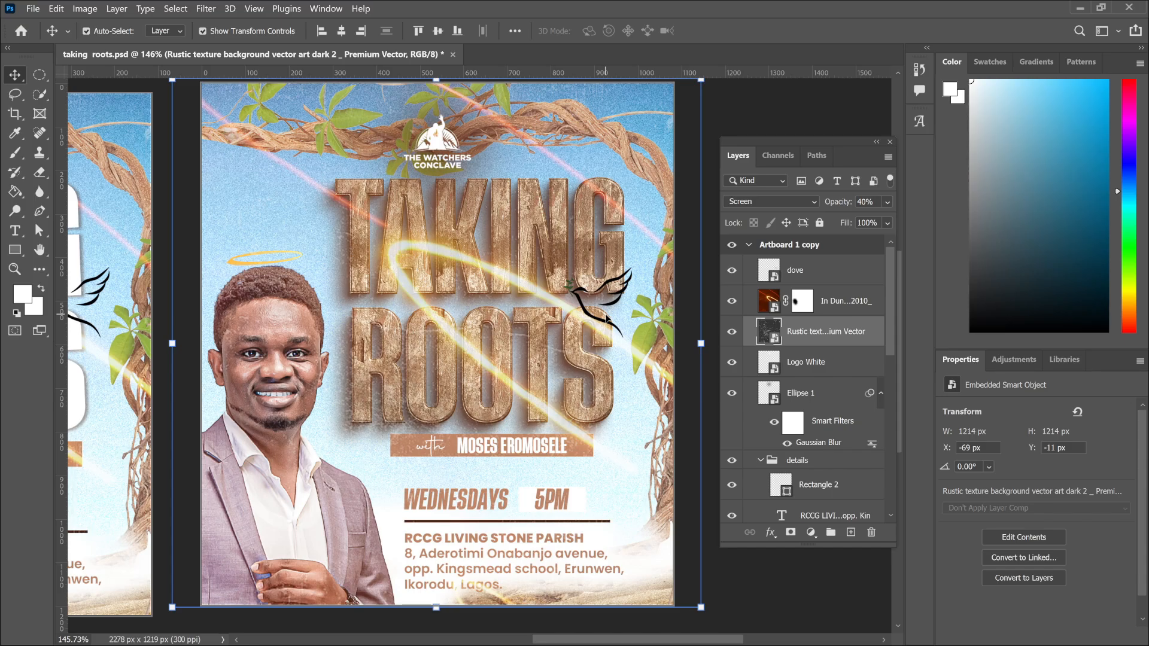
click(841, 309)
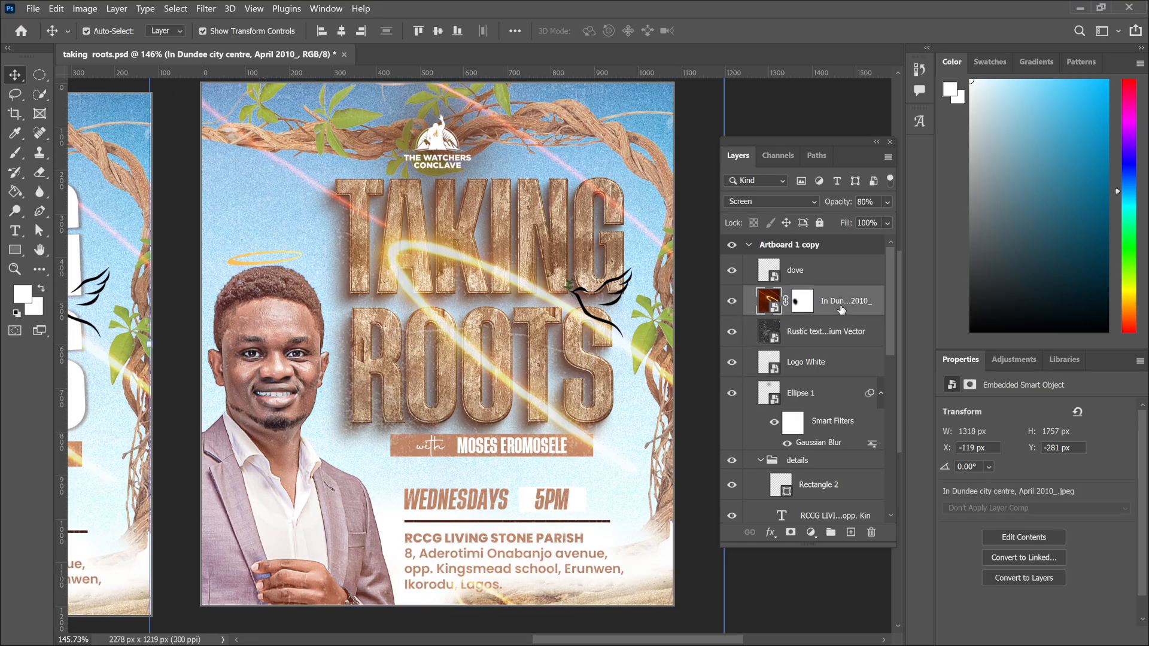